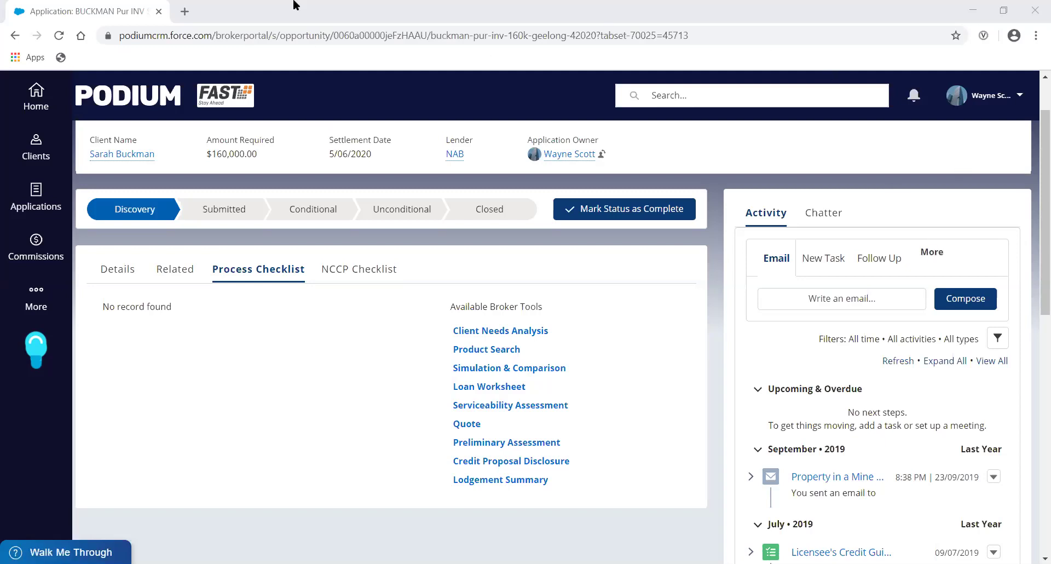
Open the Client Needs Analysis and review the client details, credit assistance provider and client notes
left_click(492, 333)
left_click(492, 335)
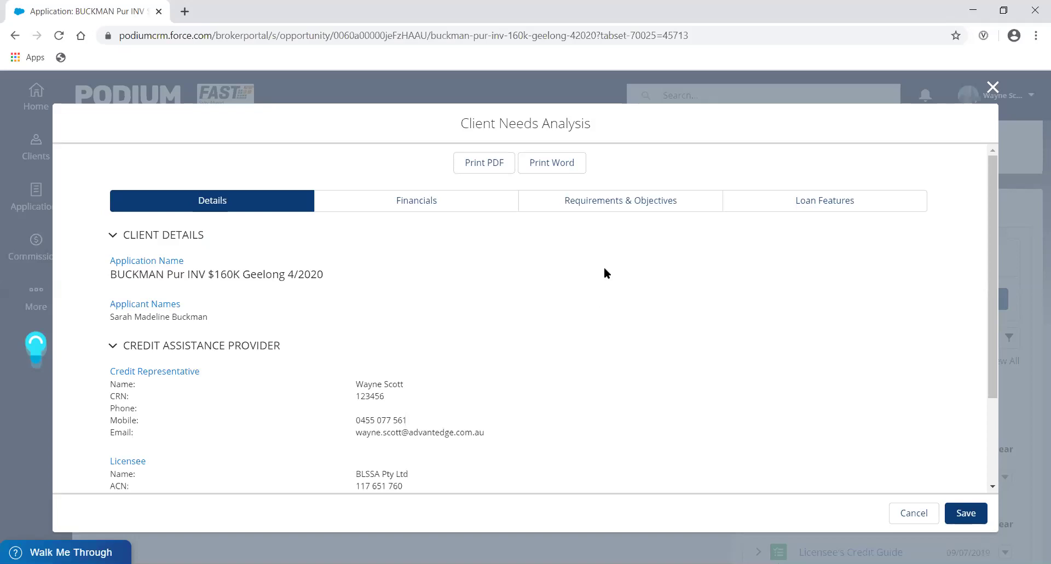
scroll(604, 272, "down", 1)
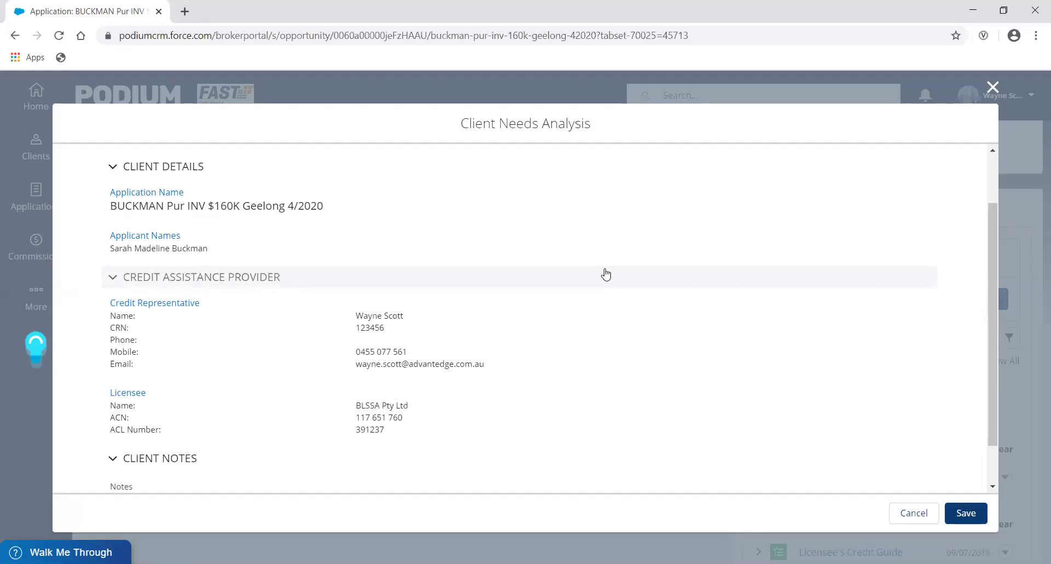
scroll(606, 274, "down", 1)
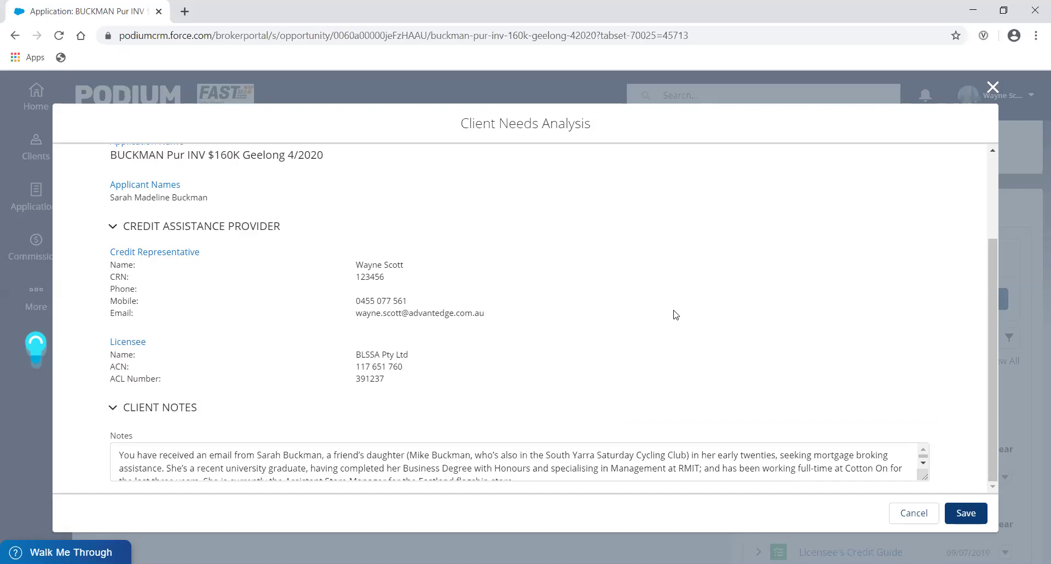
Open the Financials section and review the client's annual income and current monthly repayments
scroll(674, 313, "up", 3)
left_click(425, 202)
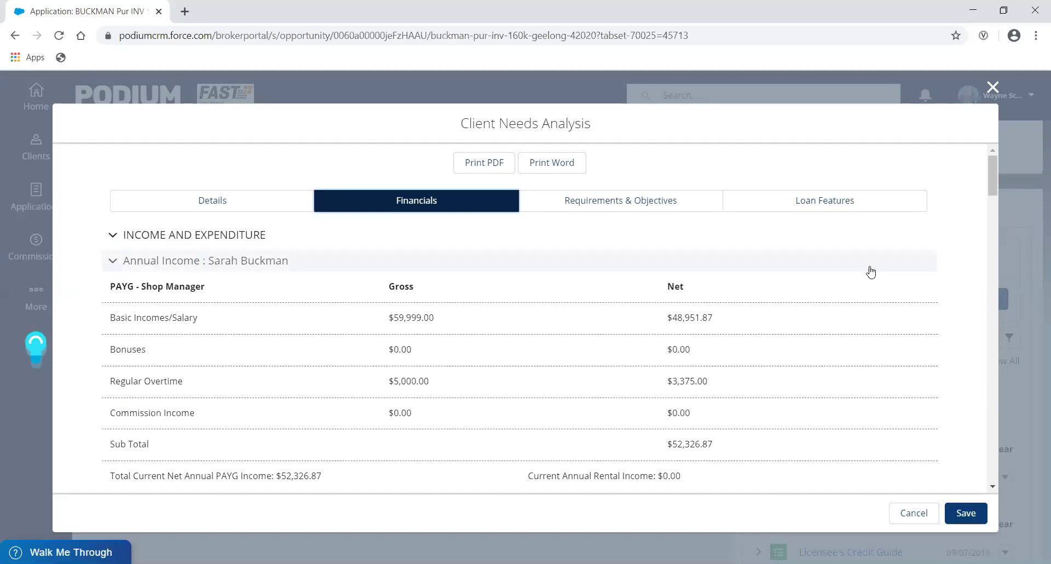
scroll(871, 272, "down", 3)
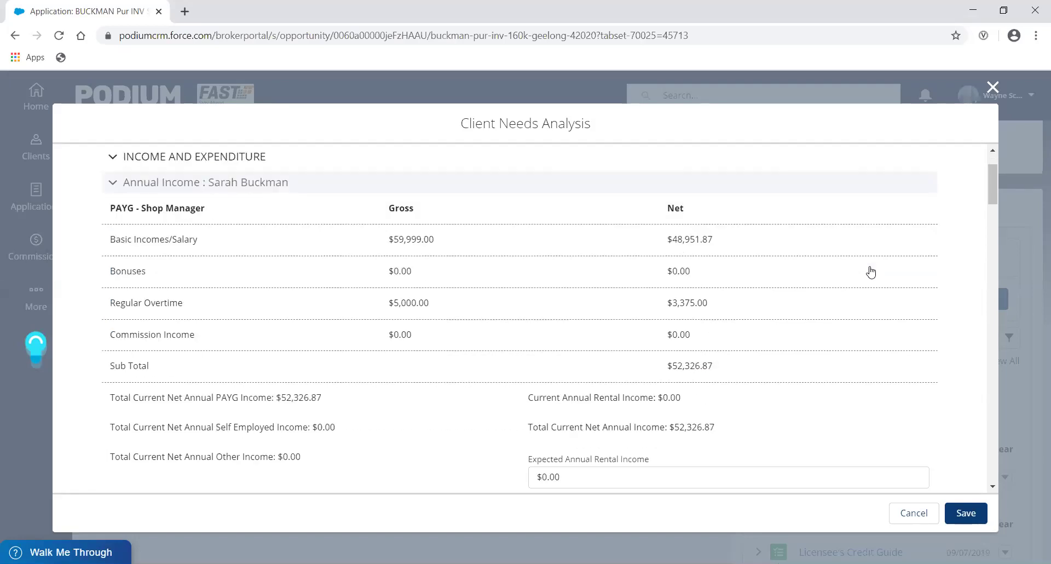
scroll(871, 271, "down", 3)
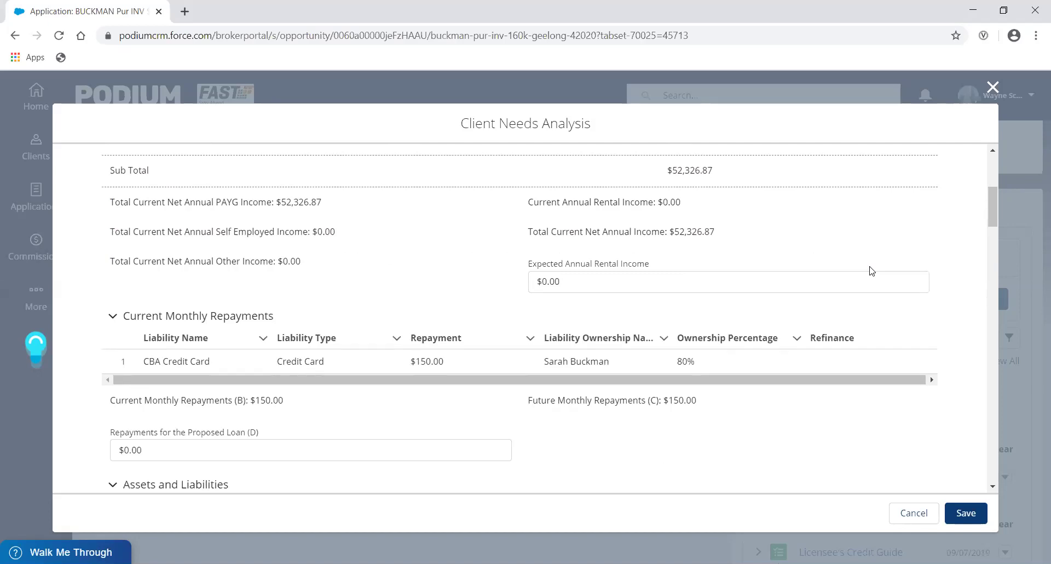
scroll(871, 271, "down", 3)
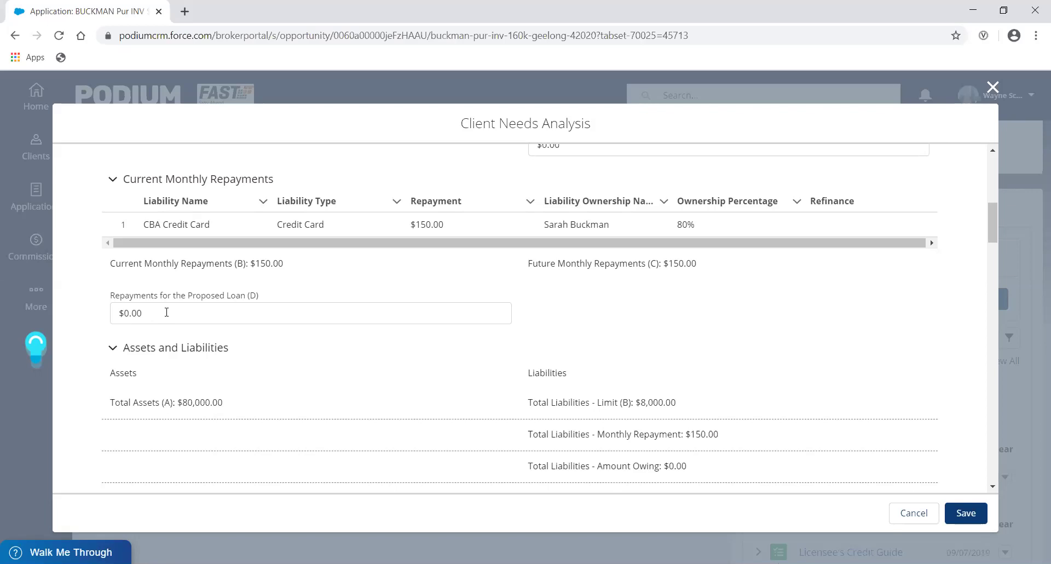
Set Repayments for the Proposed Loan (D) to $1,500 and check the living expenses and future monthly surplus totals
left_click(158, 310)
type("1500")
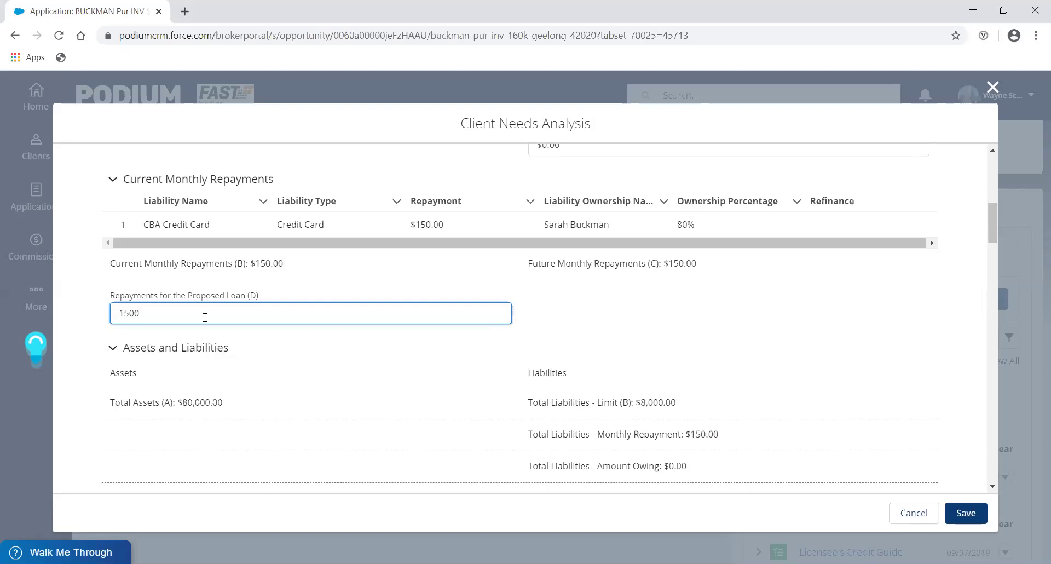
left_click(280, 339)
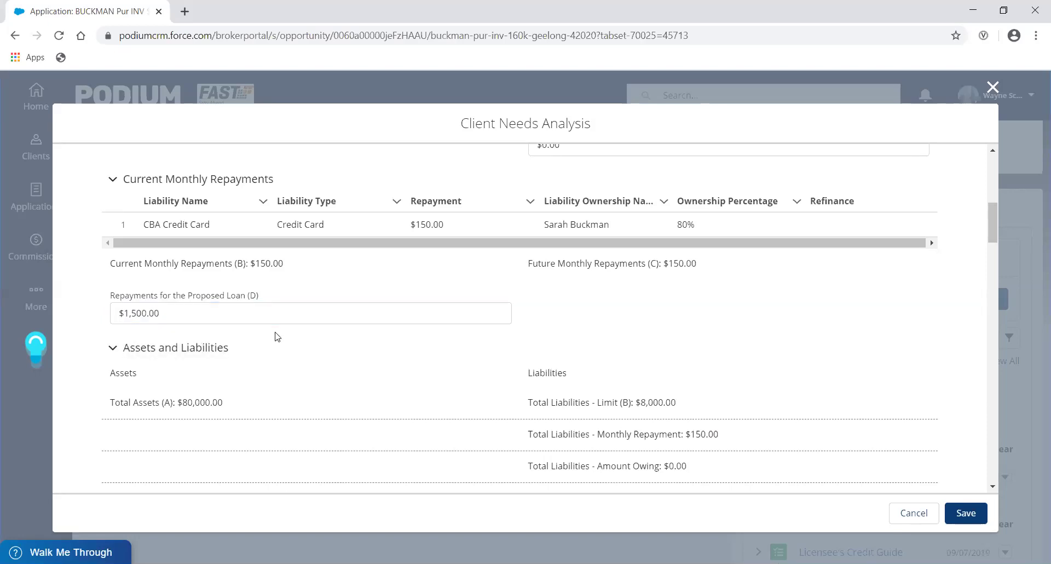
scroll(366, 331, "down", 1)
scroll(366, 331, "down", 5)
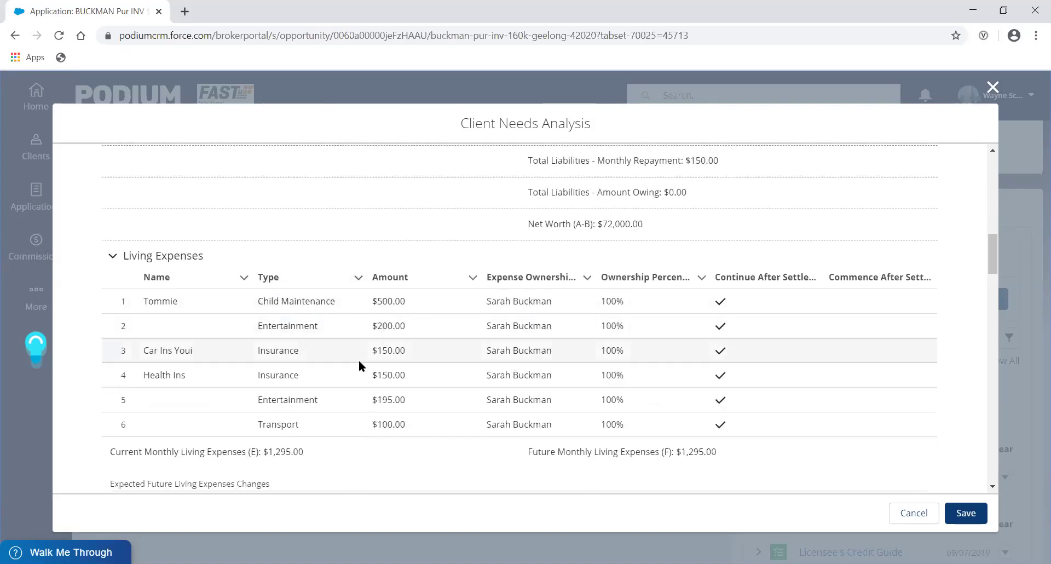
scroll(366, 426, "down", 5)
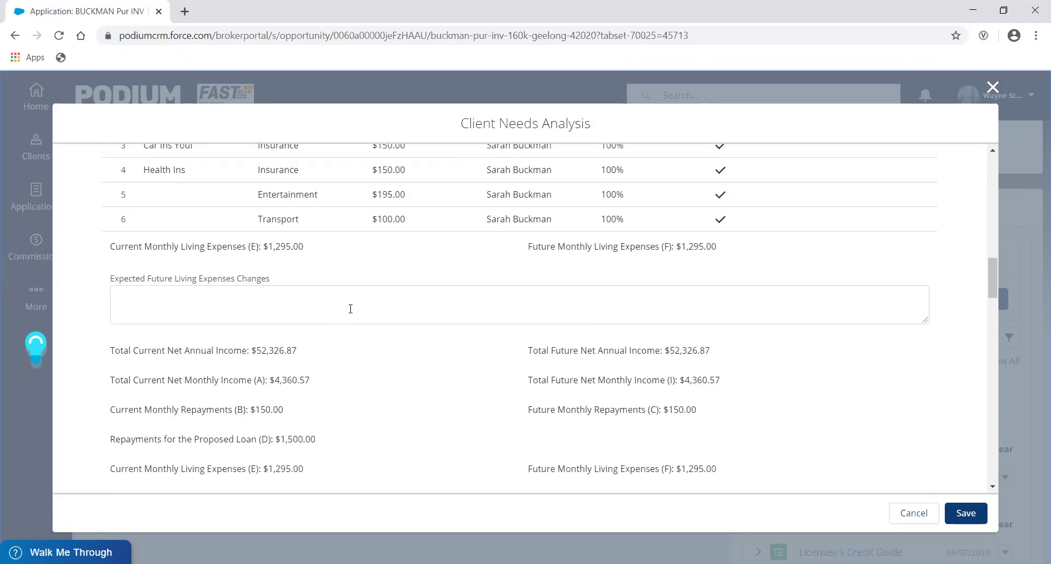
scroll(352, 307, "down", 1)
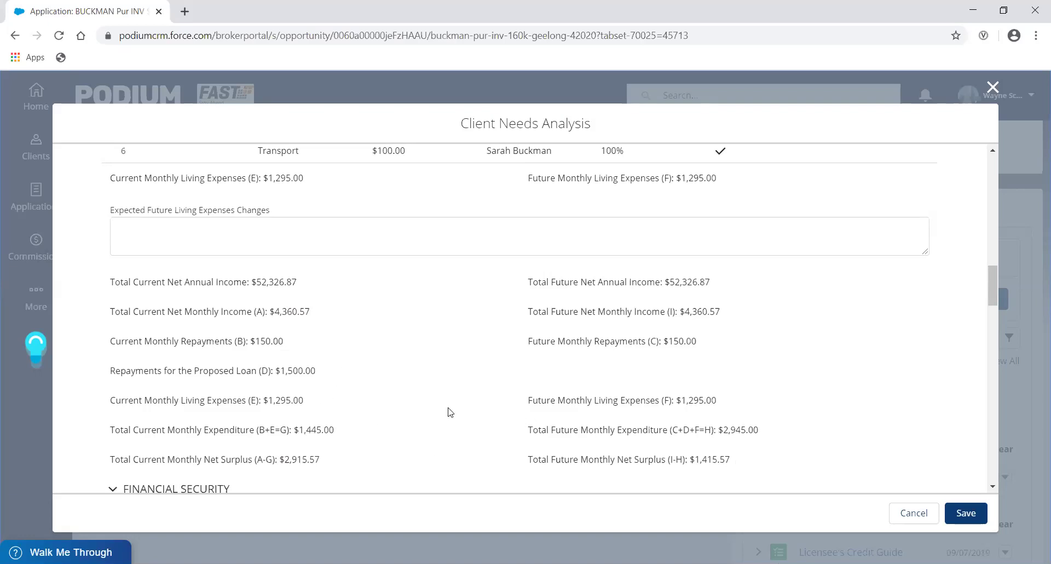
Set Repayments for the Proposed Loan (D) back to $0
scroll(443, 408, "up", 6)
scroll(425, 393, "up", 6)
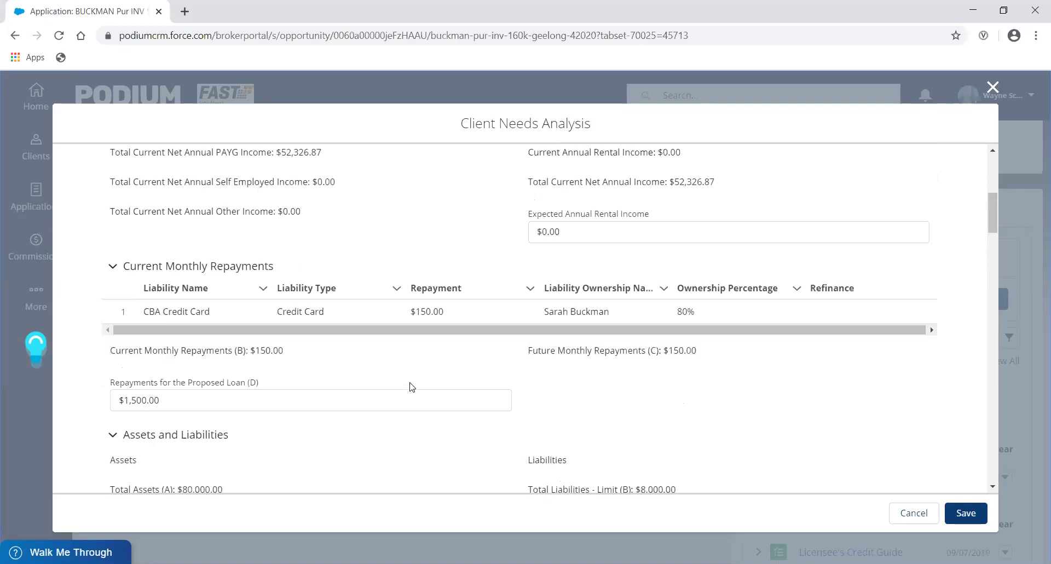
left_click(182, 447)
left_click_drag(109, 441, 61, 441)
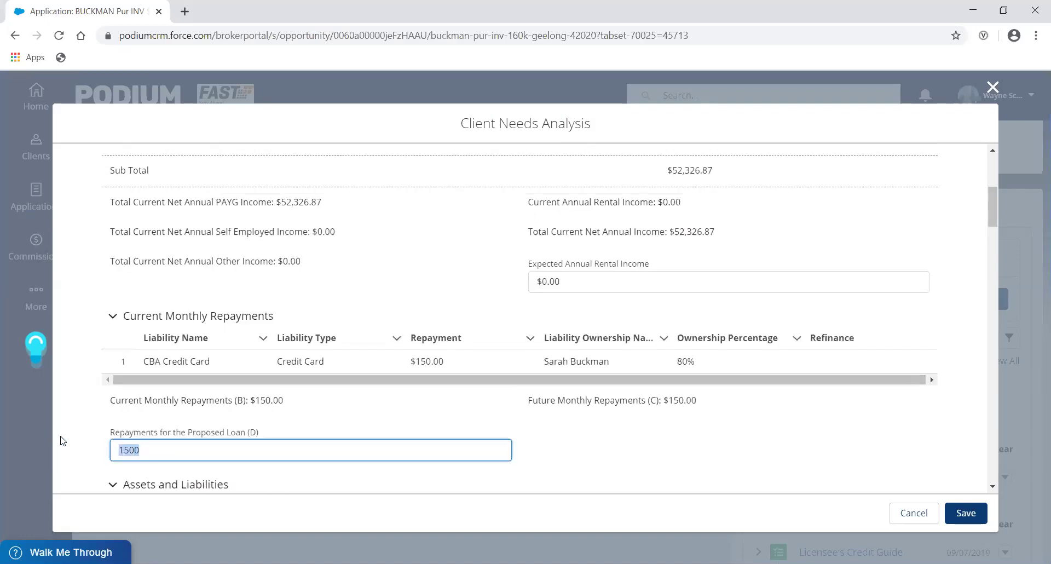
type("0")
left_click(628, 450)
Review the rest of the financials: living expenses, monthly surplus totals, financial security, lifestyle protection questions and PAYG verification options
scroll(624, 443, "down", 10)
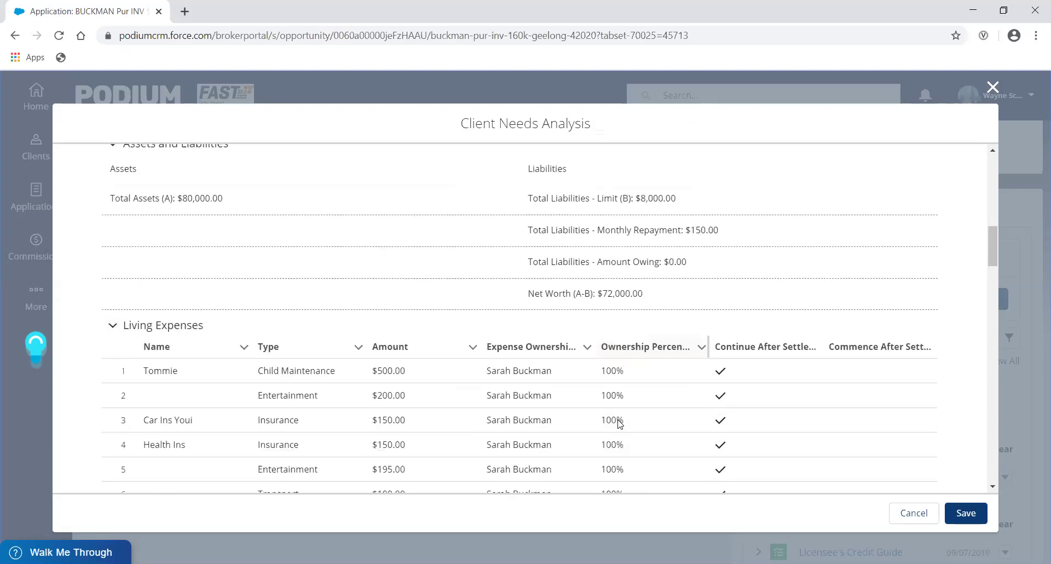
scroll(619, 421, "down", 5)
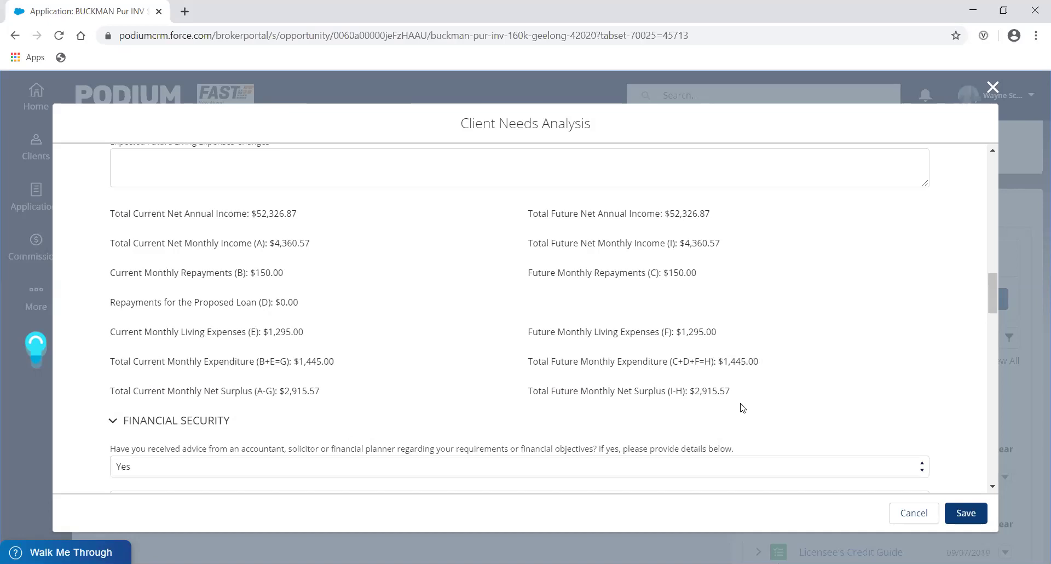
scroll(742, 408, "down", 3)
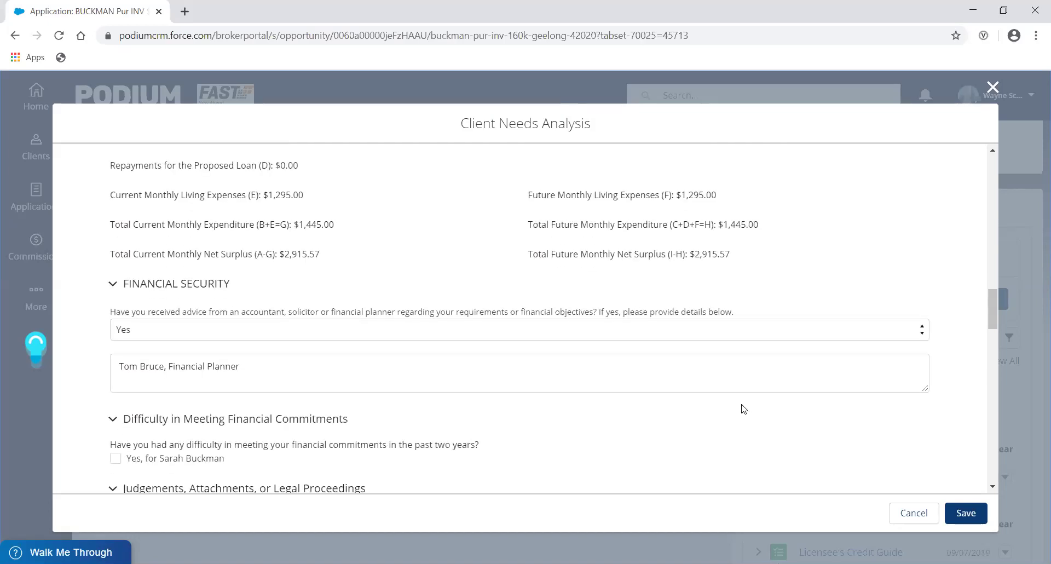
scroll(653, 415, "down", 1)
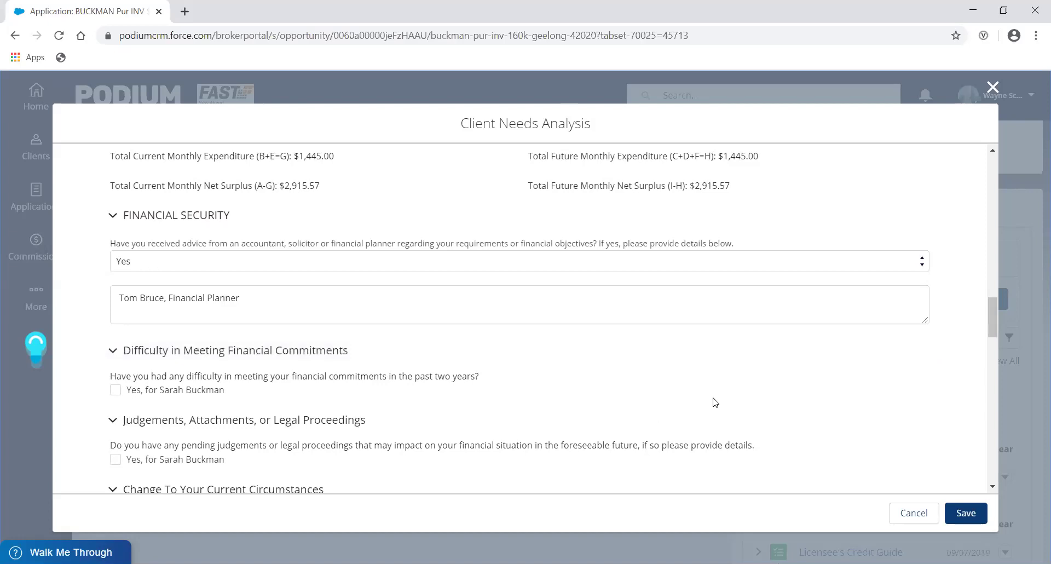
scroll(748, 394, "down", 2)
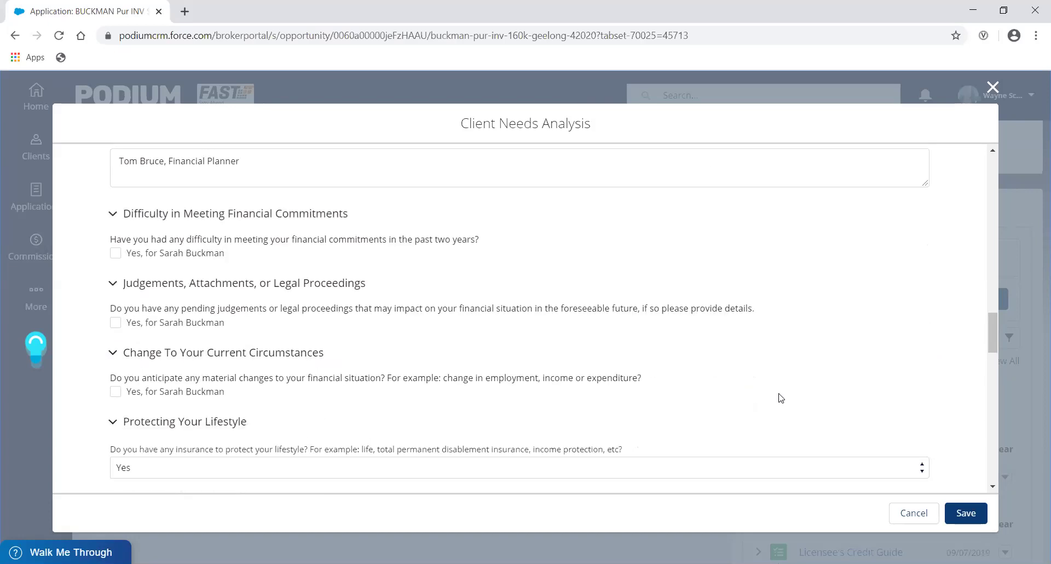
scroll(780, 396, "down", 3)
scroll(778, 394, "down", 3)
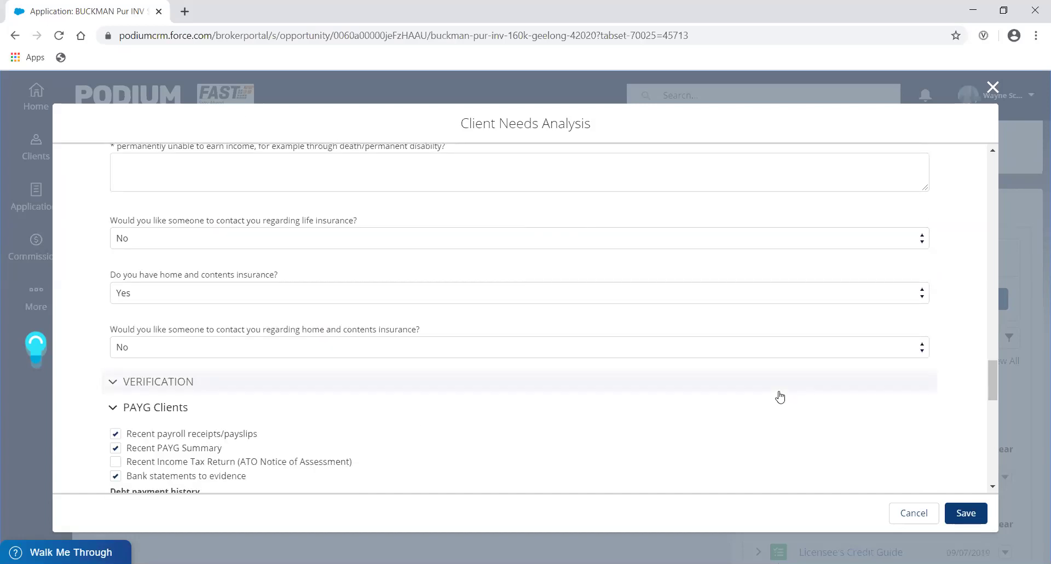
scroll(780, 396, "down", 2)
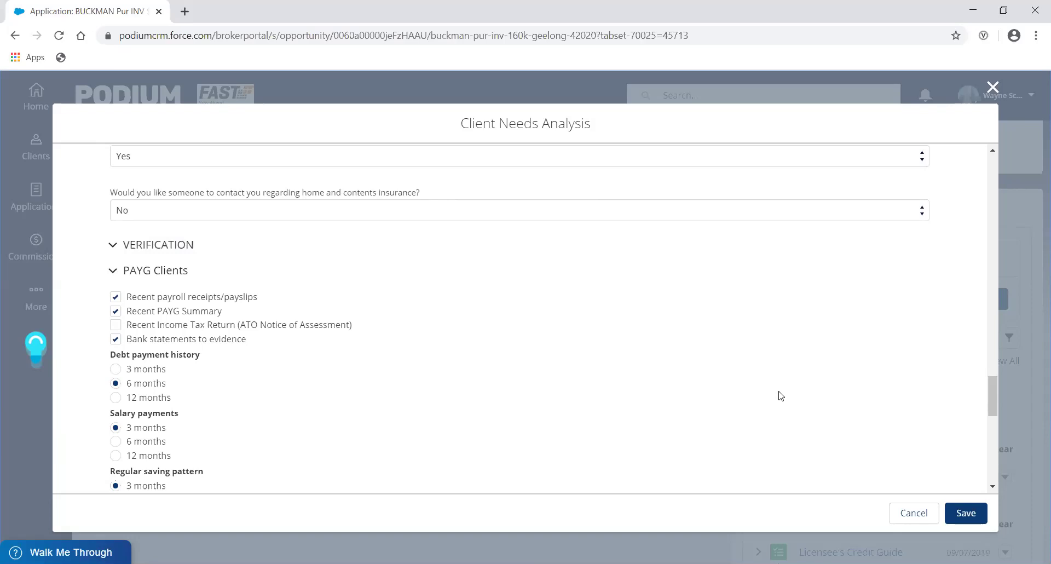
scroll(781, 395, "up", 5)
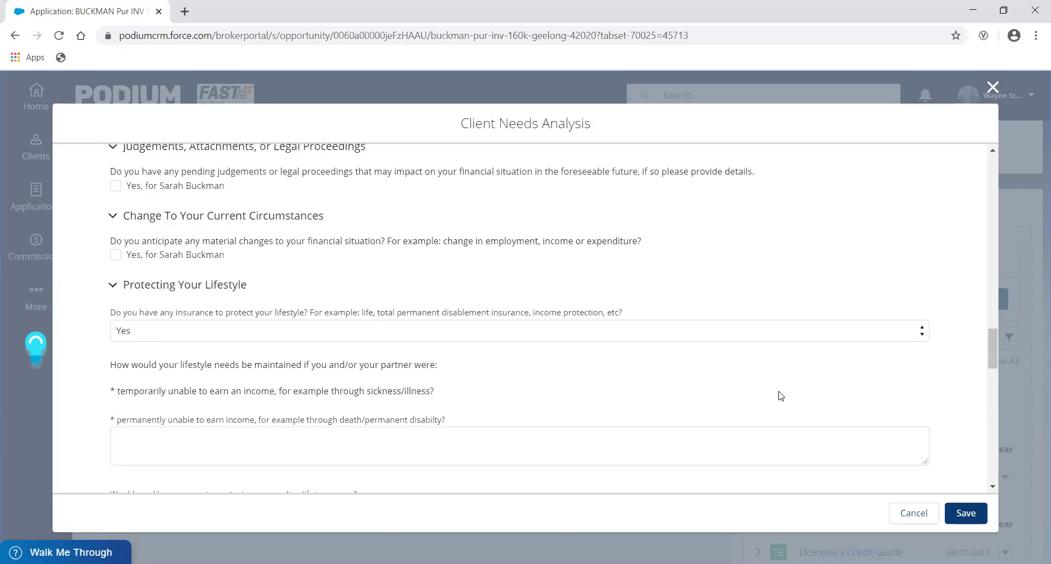
scroll(780, 395, "up", 15)
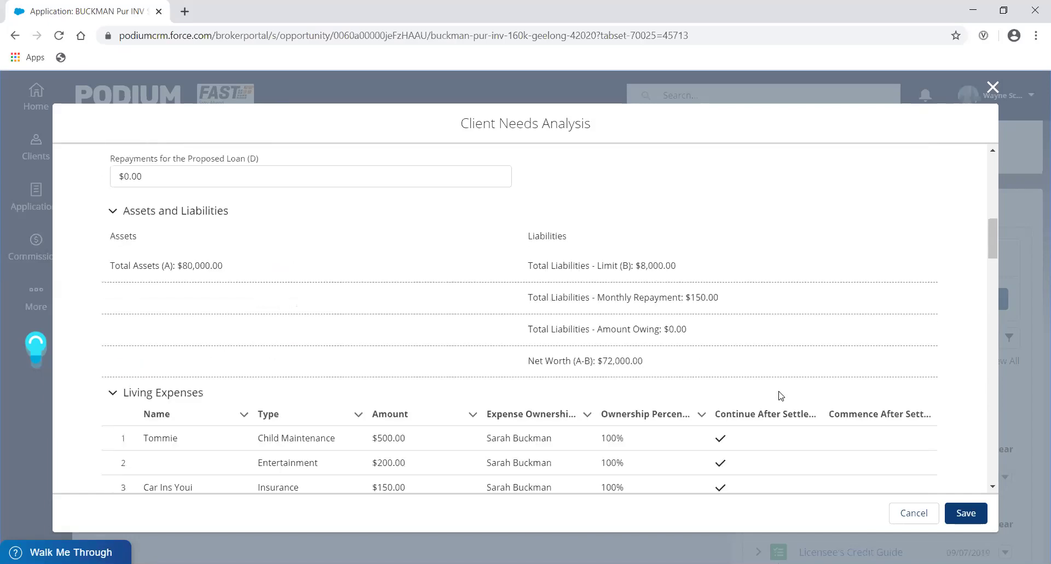
scroll(780, 395, "up", 5)
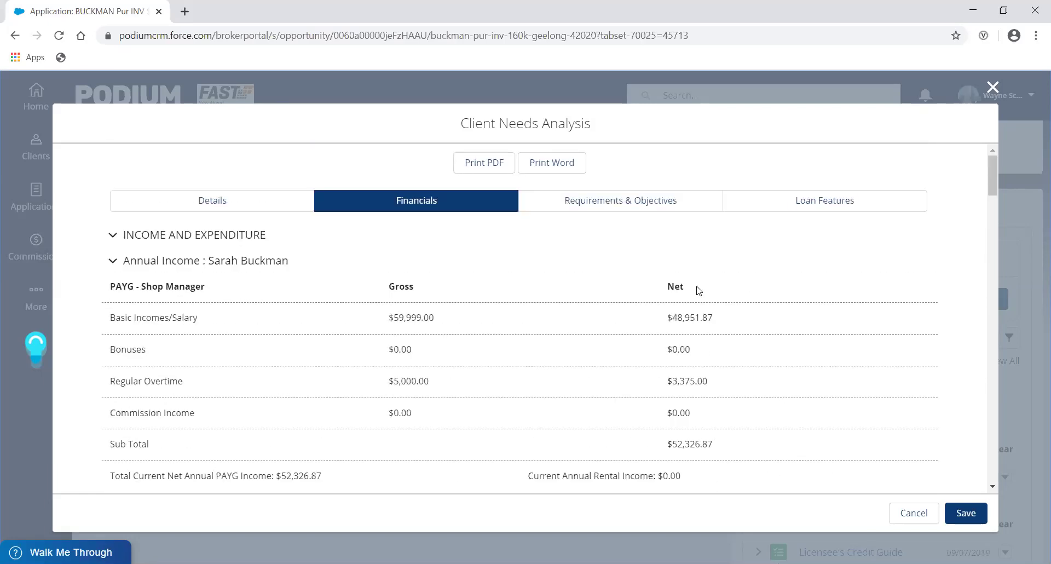
Examine the Requirements & Objectives section, covering the objectives and amounts, credit sought, loan term, property retention period and reasons
left_click(634, 199)
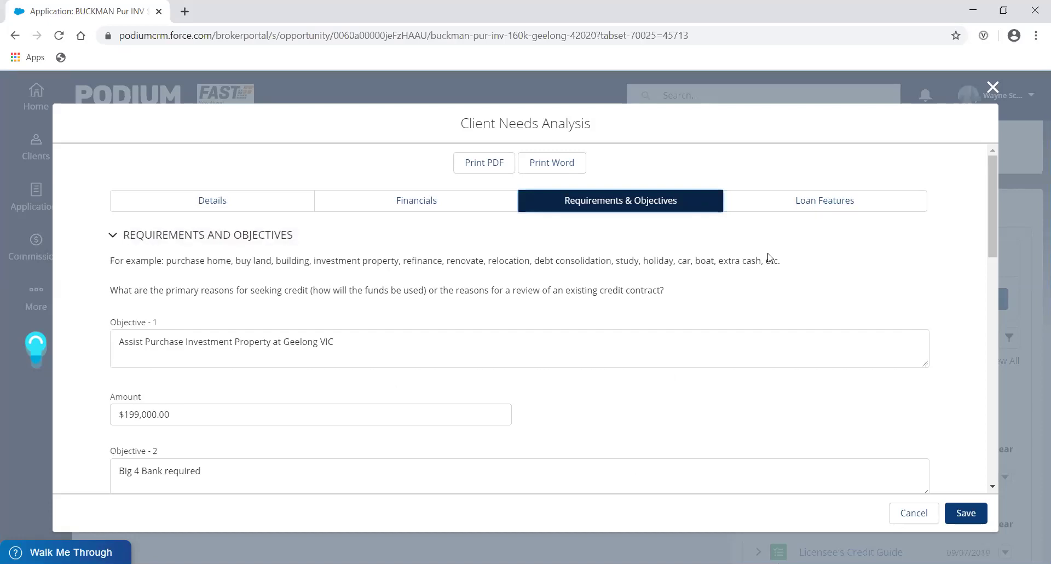
scroll(769, 257, "down", 1)
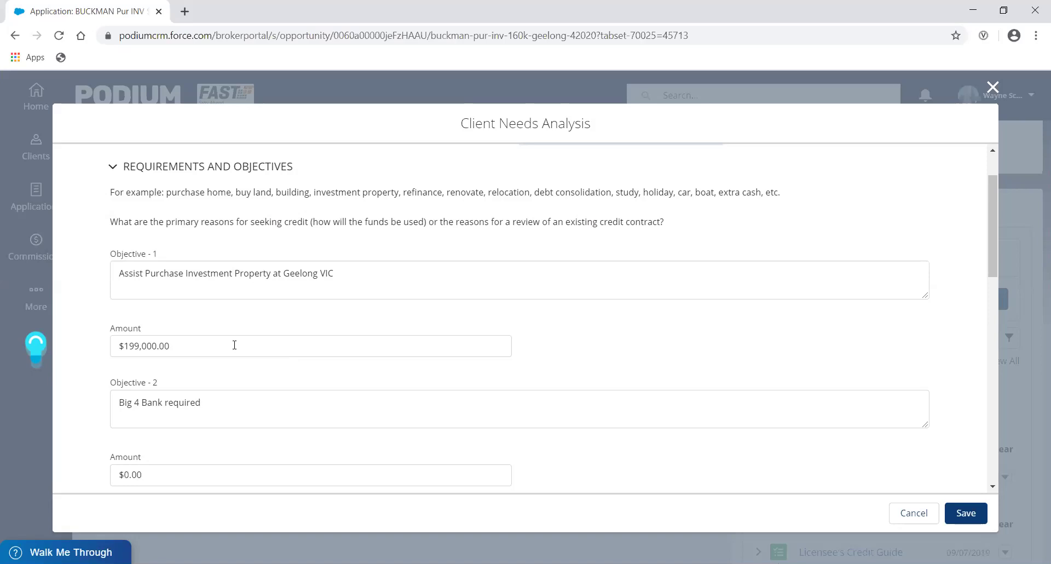
scroll(234, 345, "down", 3)
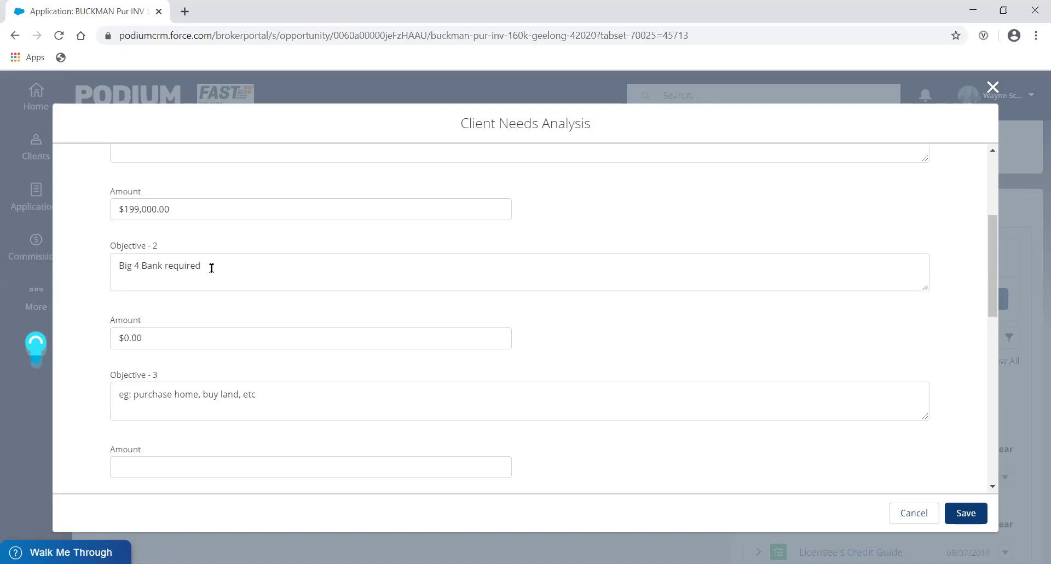
scroll(394, 305, "down", 5)
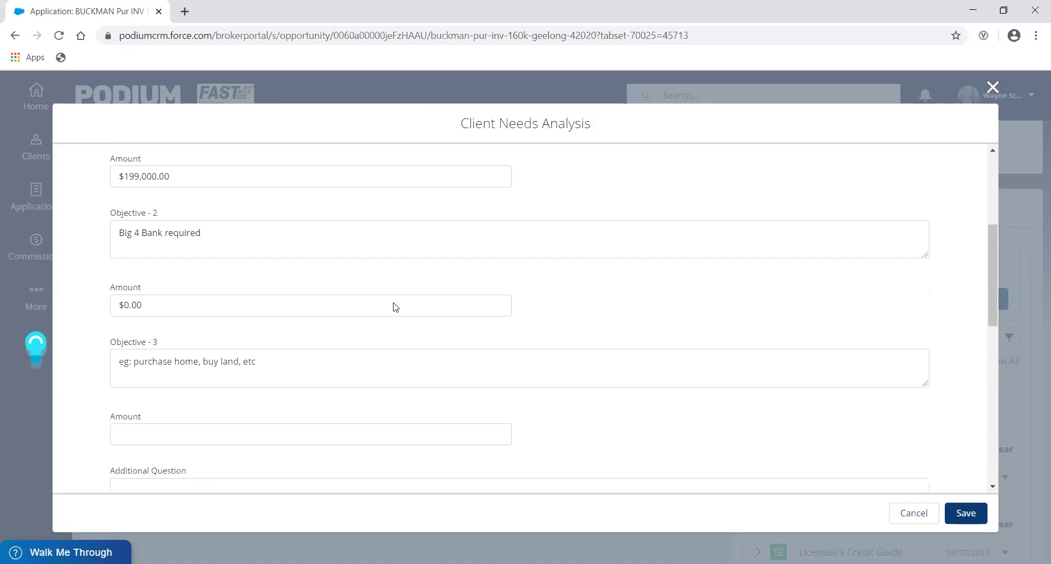
scroll(613, 297, "down", 3)
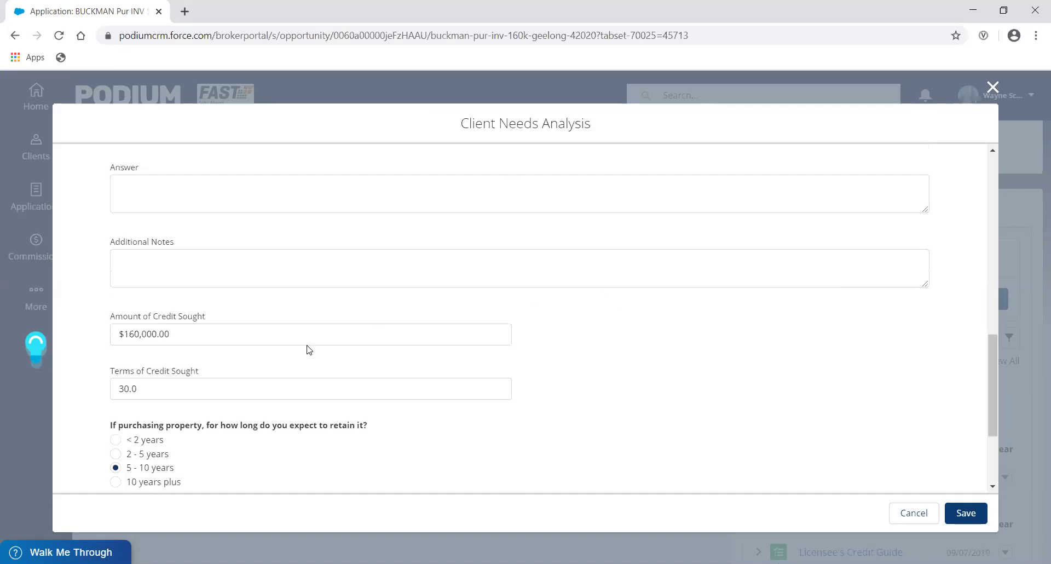
scroll(311, 351, "down", 2)
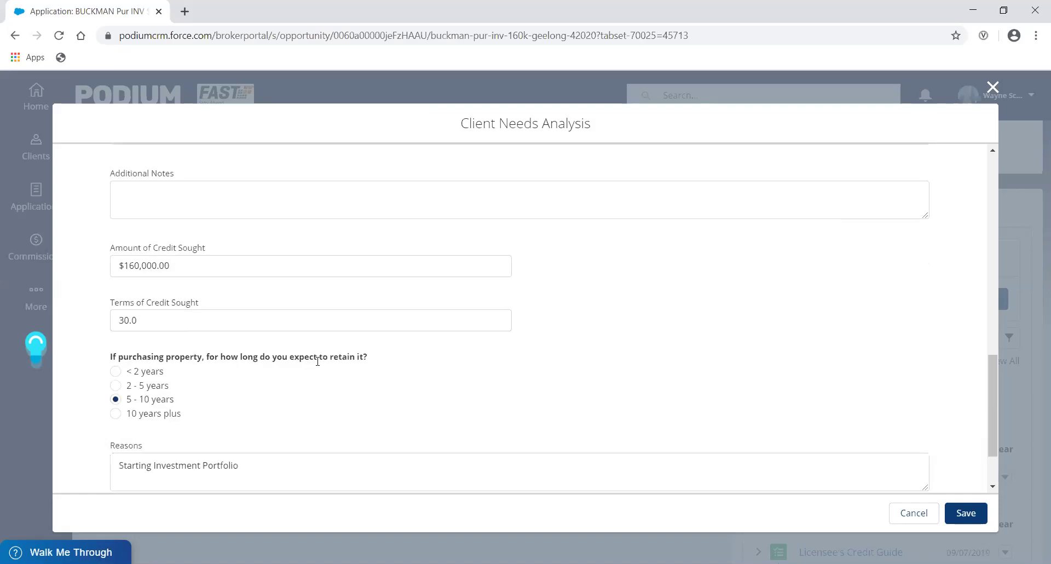
scroll(393, 384, "down", 1)
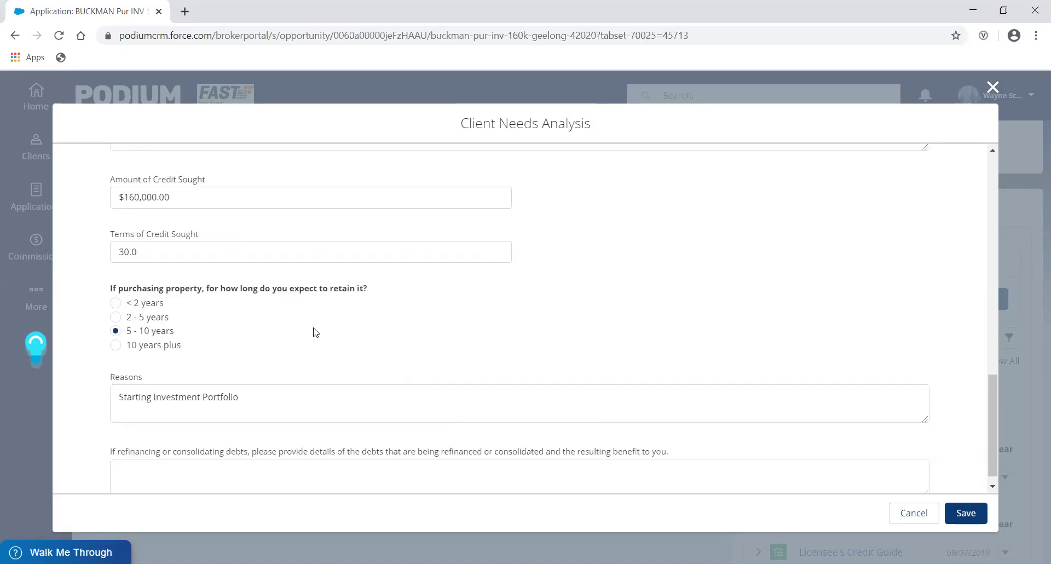
scroll(316, 332, "down", 1)
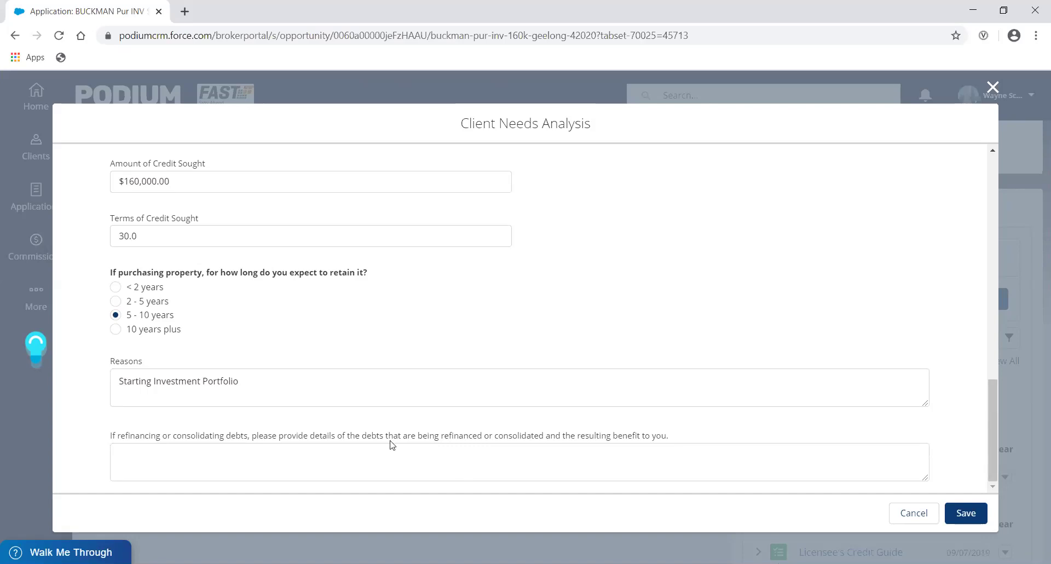
scroll(446, 333, "up", 7)
scroll(445, 324, "up", 7)
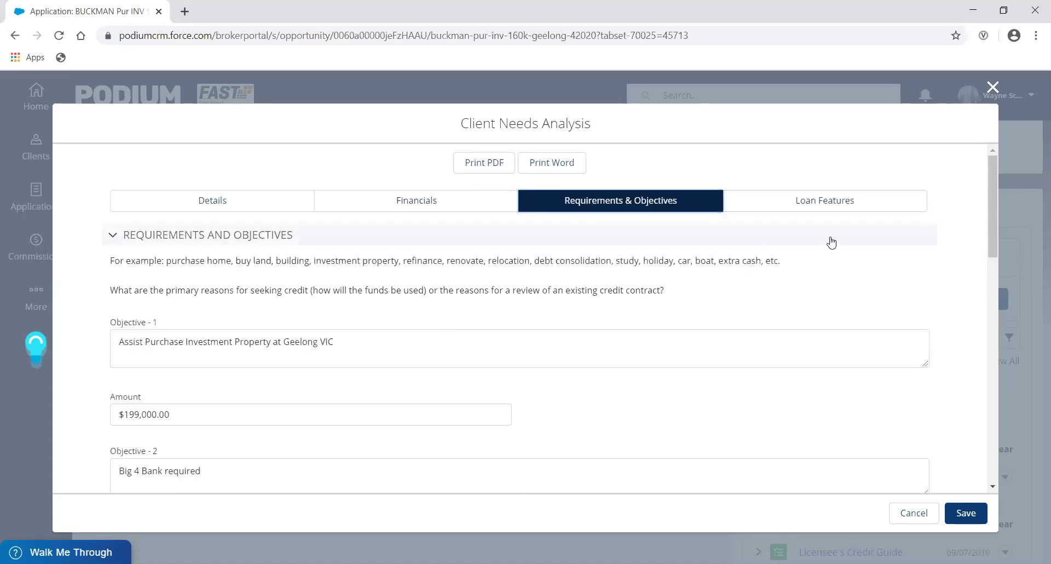
Examine the proposed loan requirements in Loan Features, covering purchase costs, available funds, refinancing figures and debt consolidation notes
left_click(832, 207)
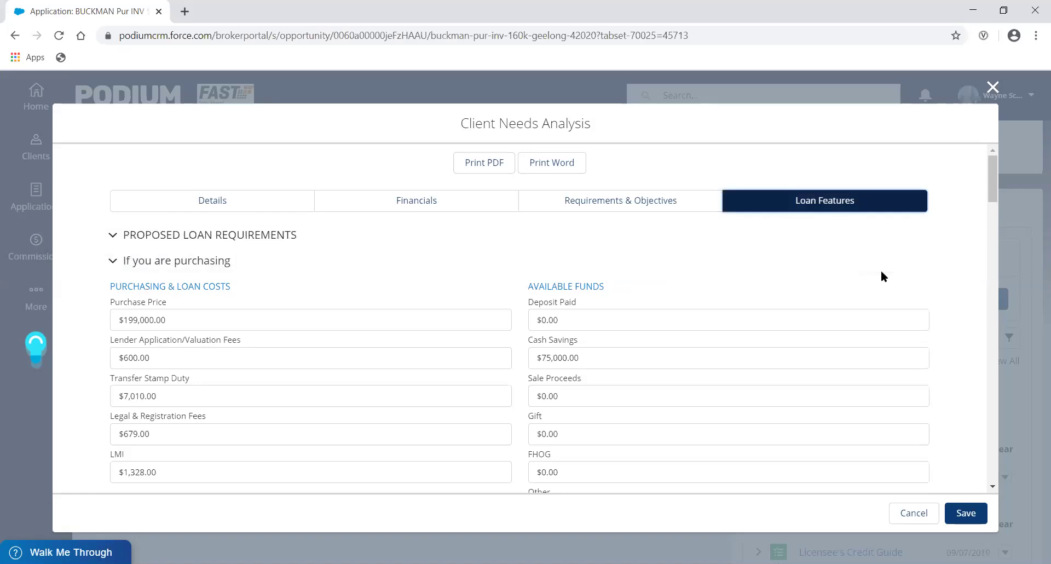
scroll(876, 276, "down", 1)
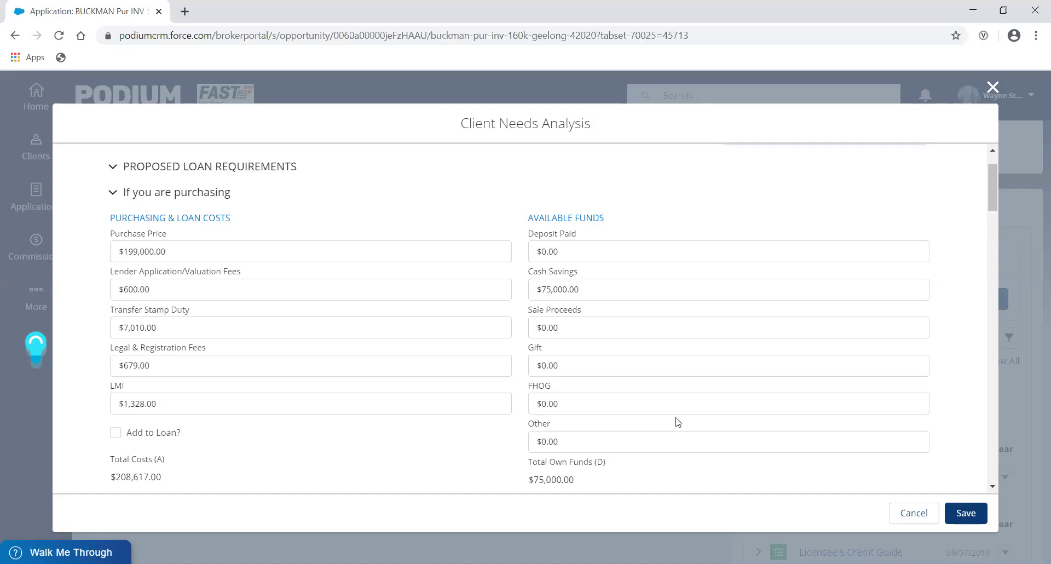
scroll(678, 422, "down", 3)
scroll(514, 346, "down", 1)
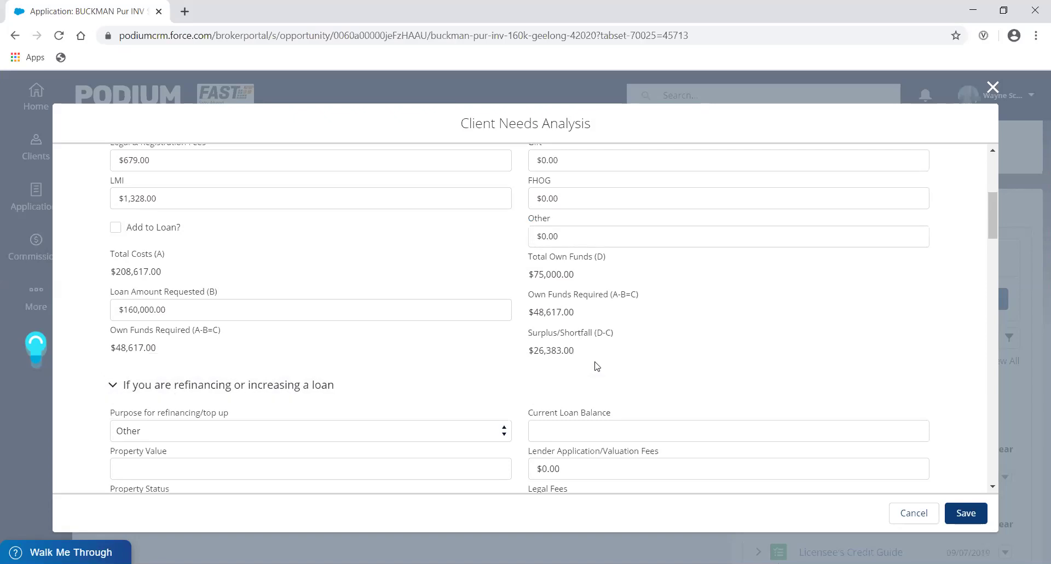
scroll(603, 348, "down", 3)
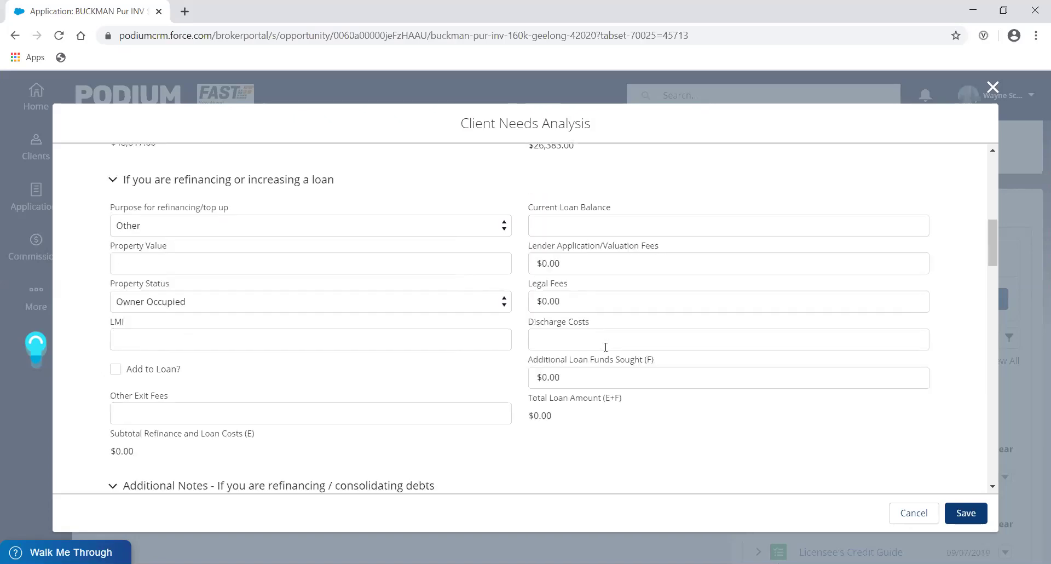
scroll(721, 415, "down", 1)
scroll(721, 414, "down", 2)
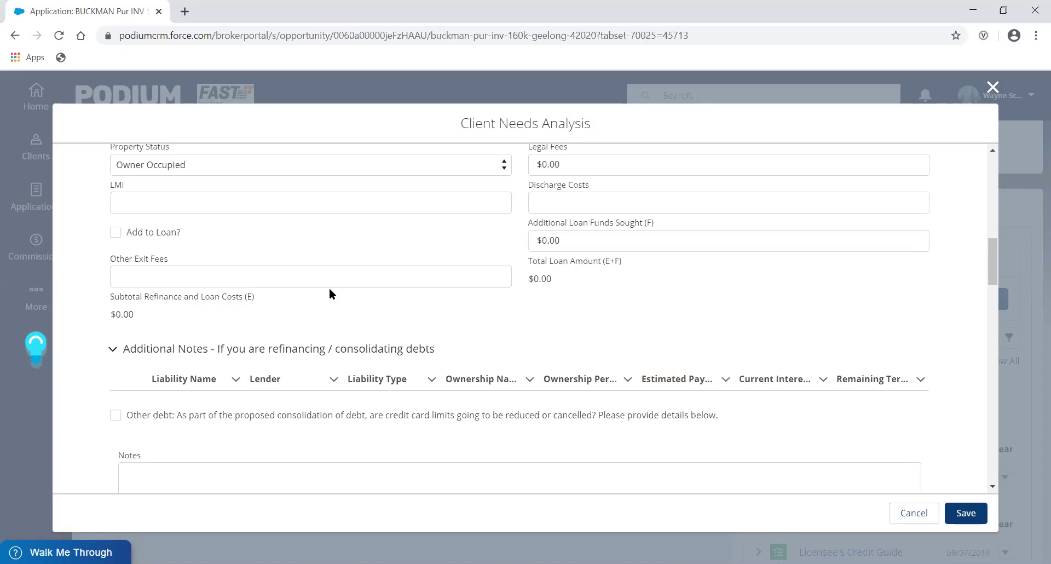
scroll(565, 291, "down", 2)
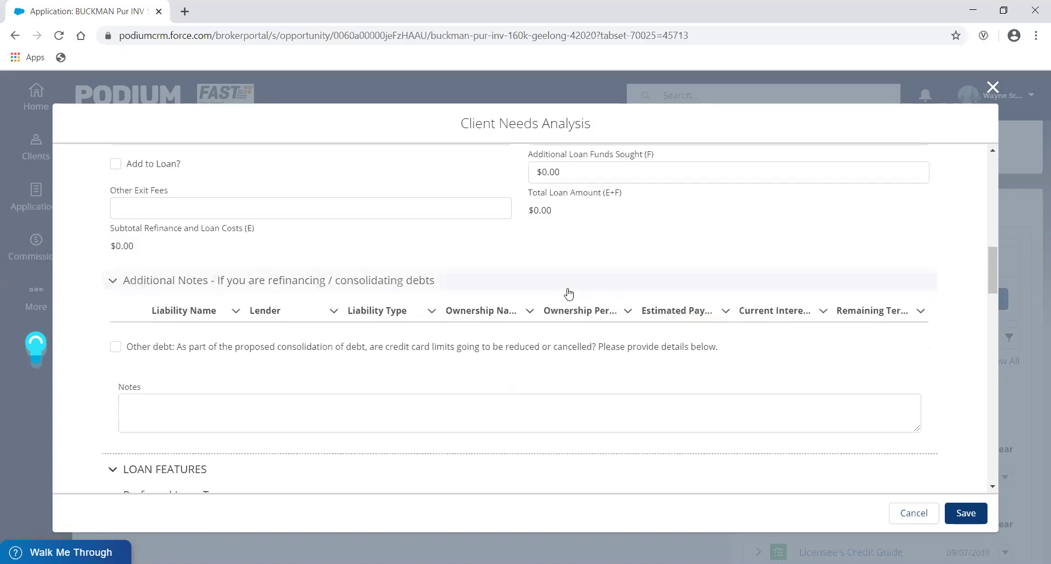
Review the preferred loan, interest rate and repayment types, the preferred loan features with their Required options, and the comment fields
scroll(711, 326, "down", 2)
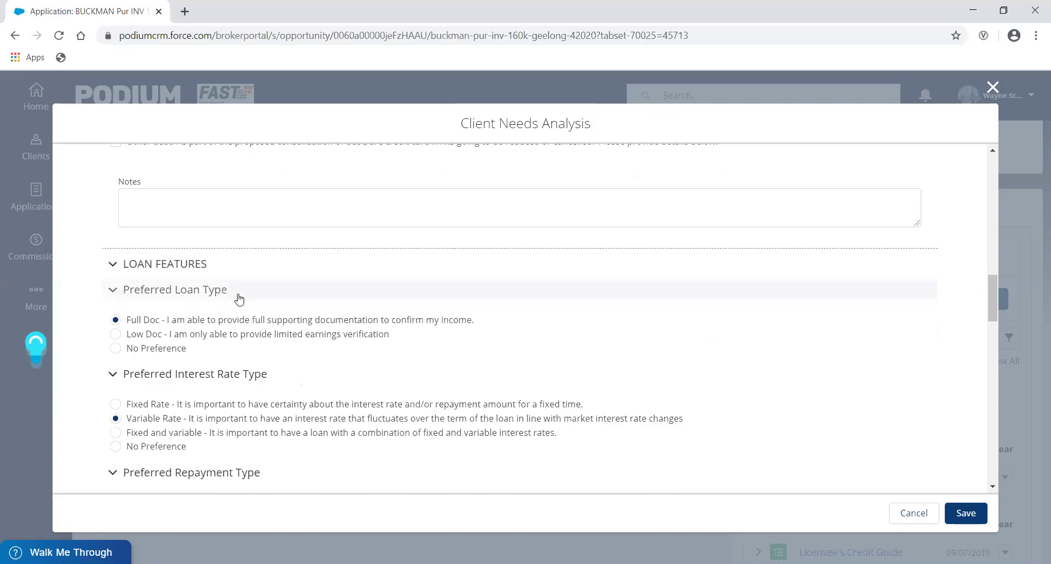
scroll(444, 307, "down", 1)
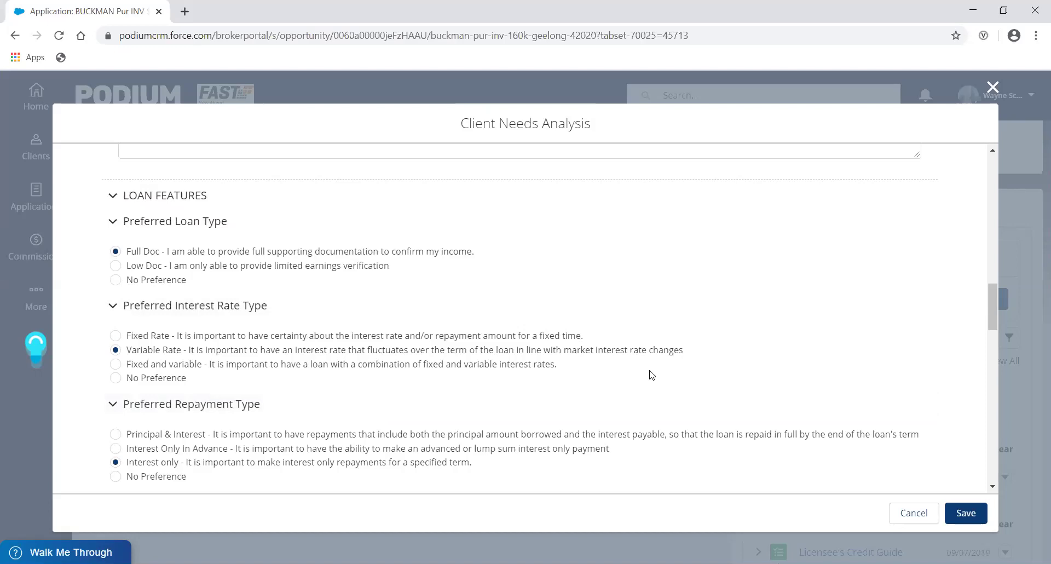
scroll(675, 369, "down", 3)
scroll(677, 368, "down", 1)
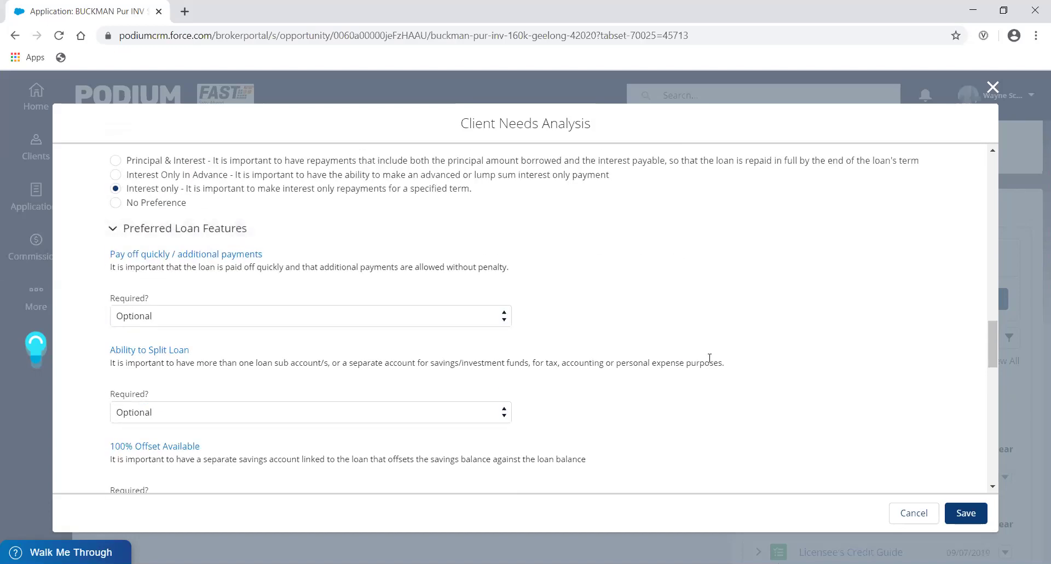
scroll(706, 361, "down", 1)
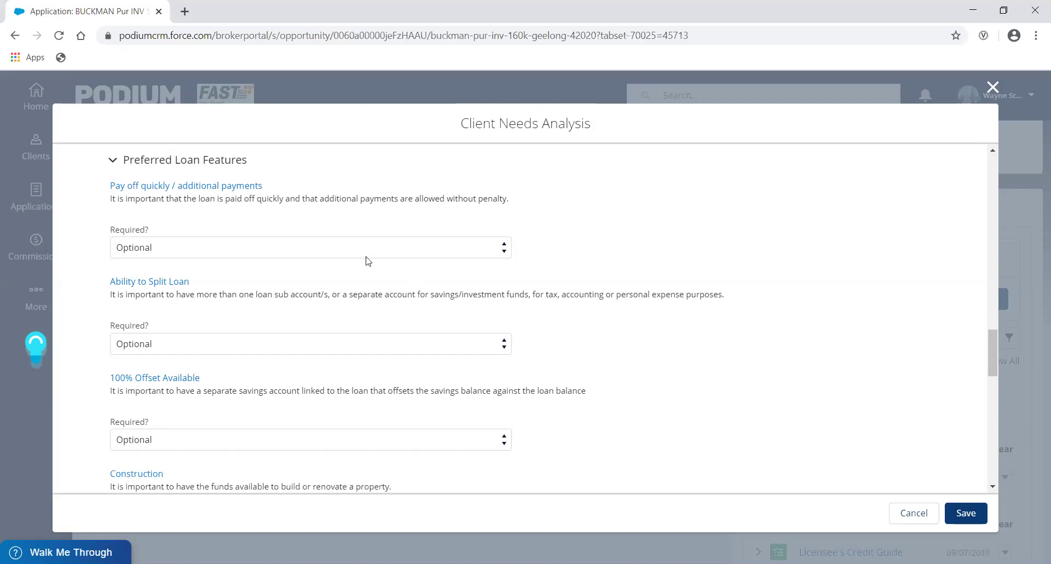
left_click(270, 252)
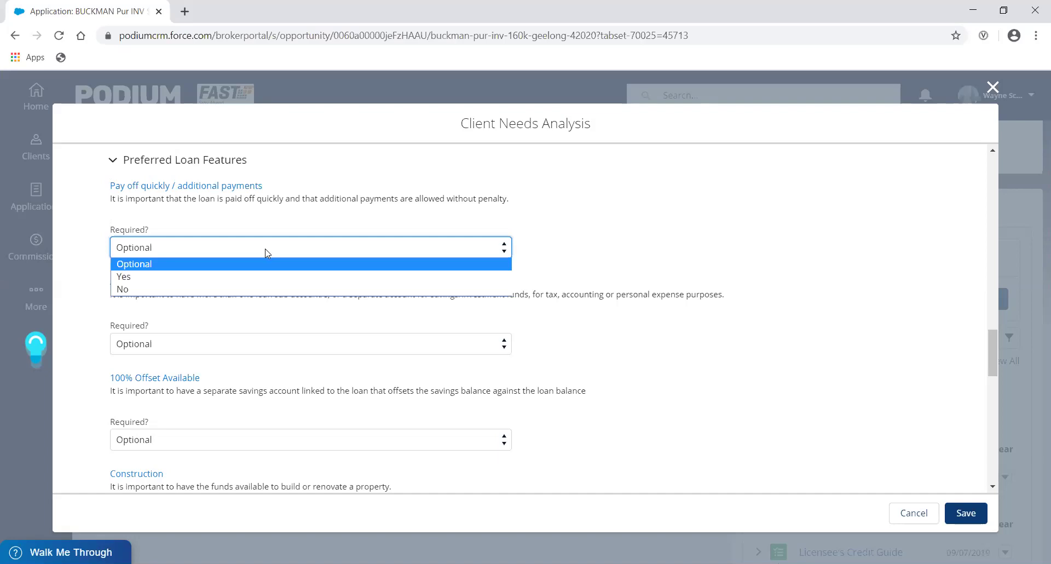
left_click(766, 234)
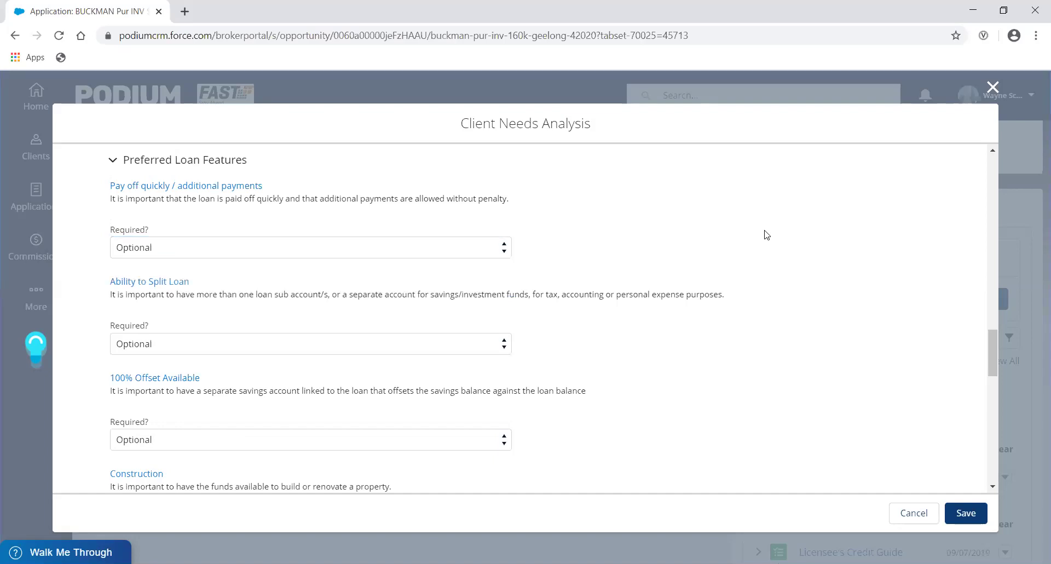
scroll(787, 255, "down", 7)
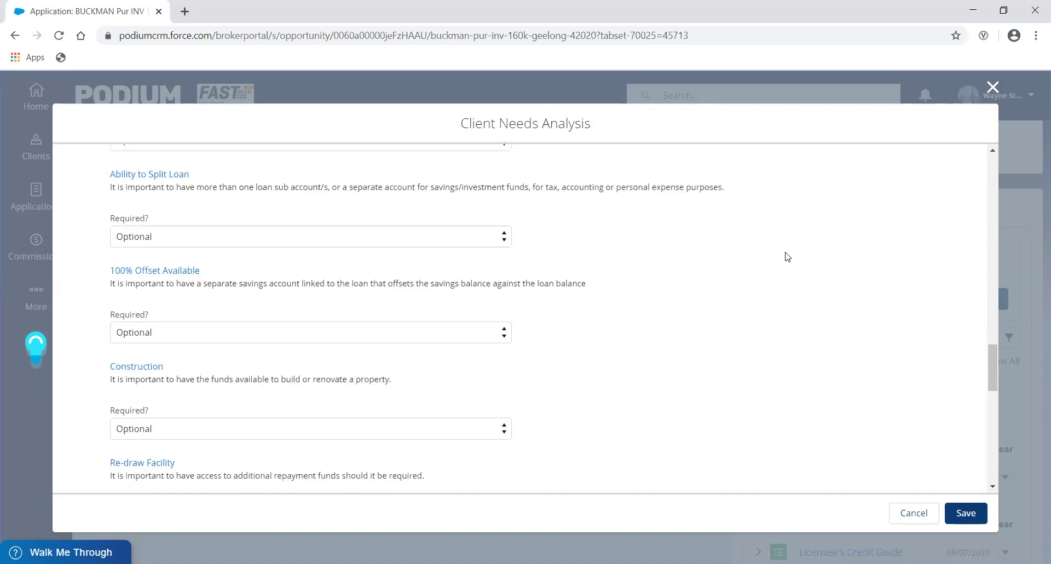
scroll(797, 251, "down", 7)
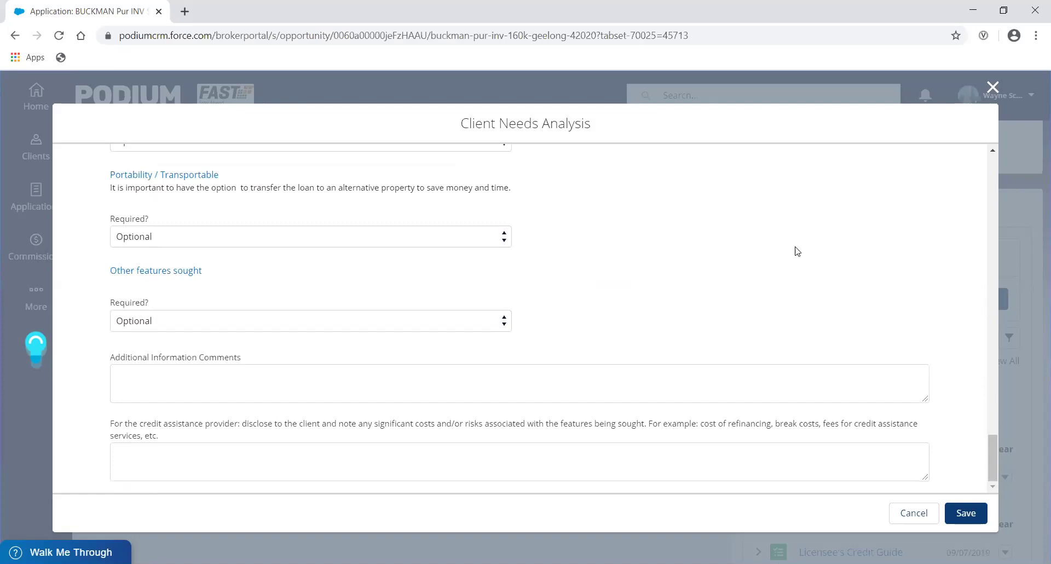
Save the Client Needs Analysis and return to the application
scroll(797, 252, "up", 10)
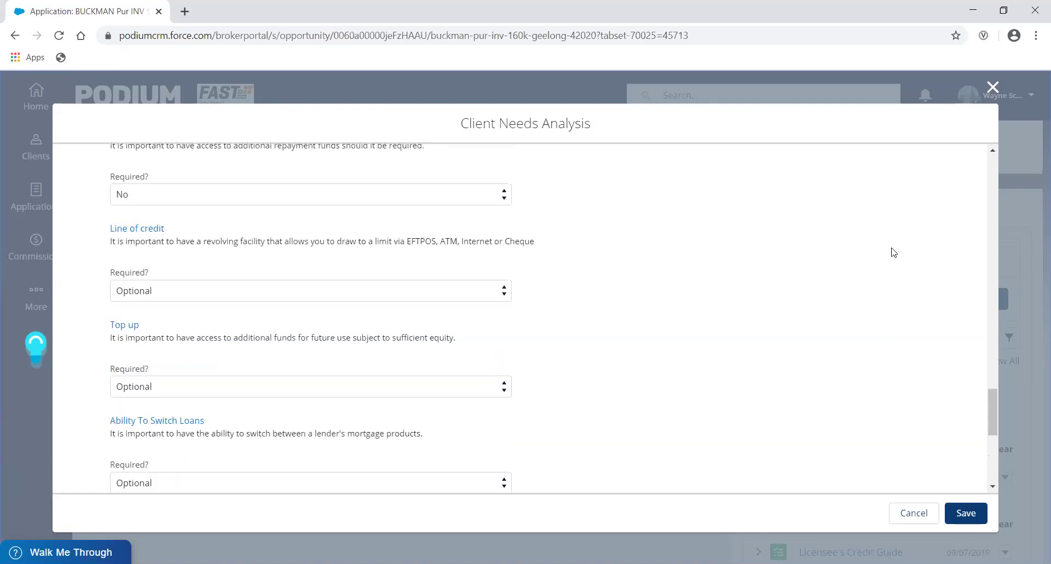
scroll(836, 249, "up", 15)
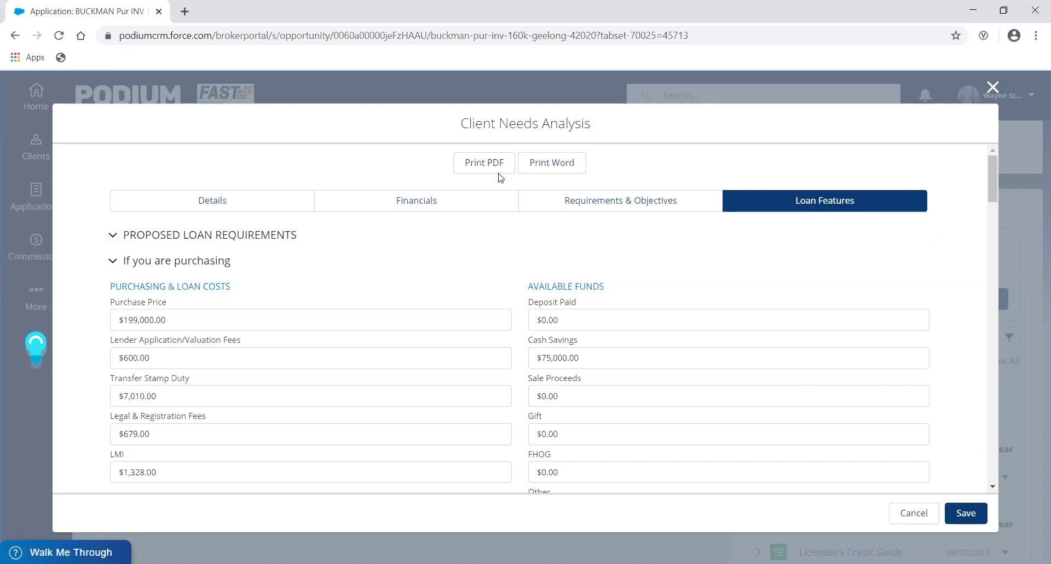
left_click(483, 178)
left_click(966, 514)
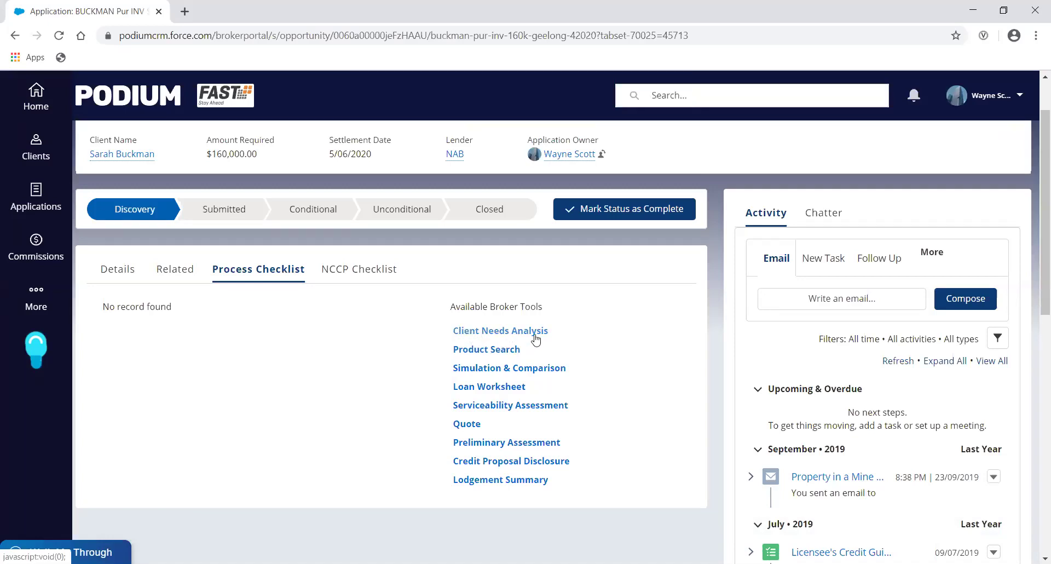
Examine the application's related records, from borrower connections and assets down to activity history, the Client Needs Analysis files and notes
left_click(175, 270)
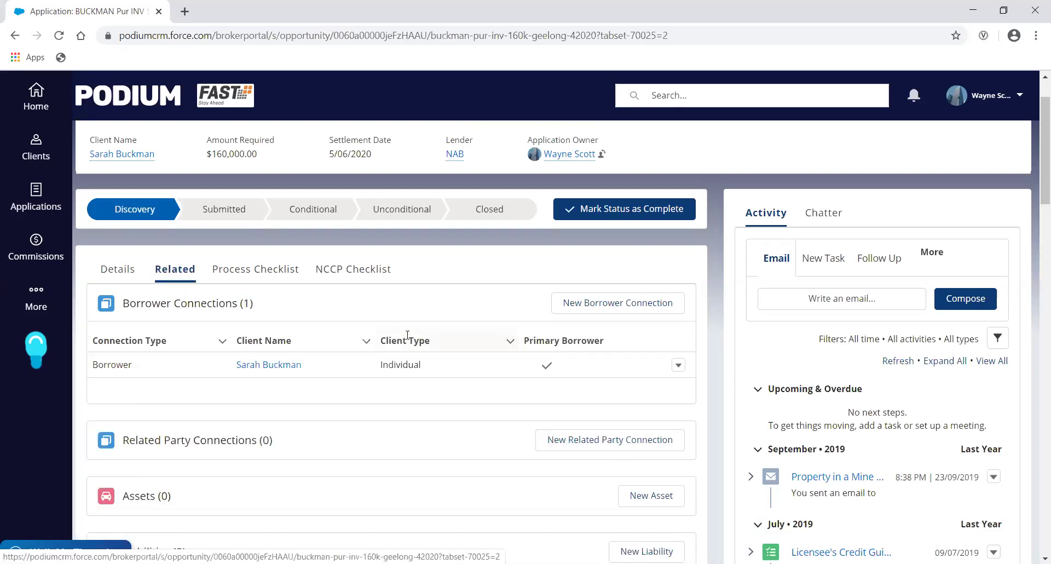
scroll(418, 338, "down", 6)
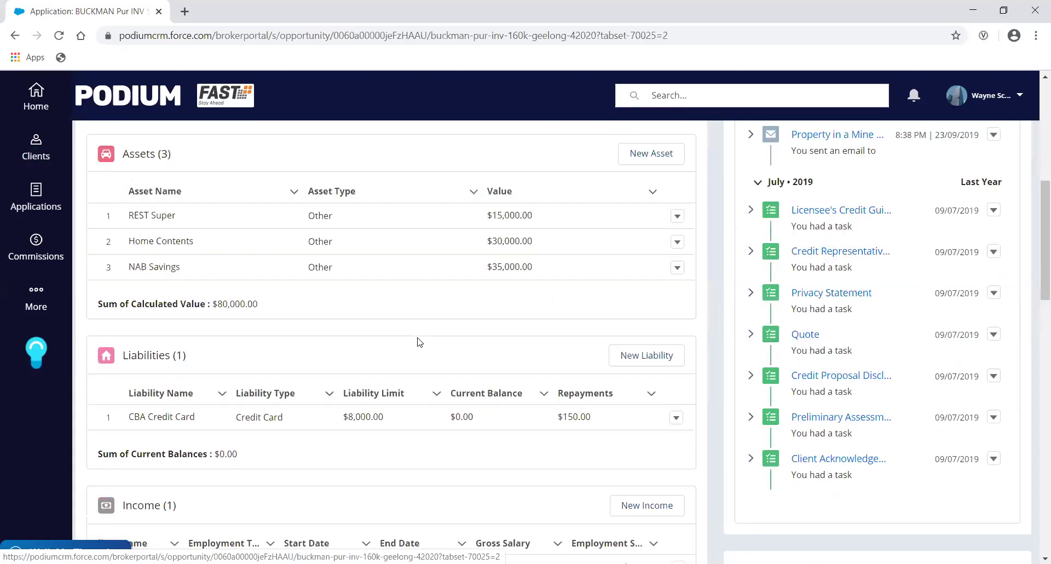
scroll(419, 342, "down", 15)
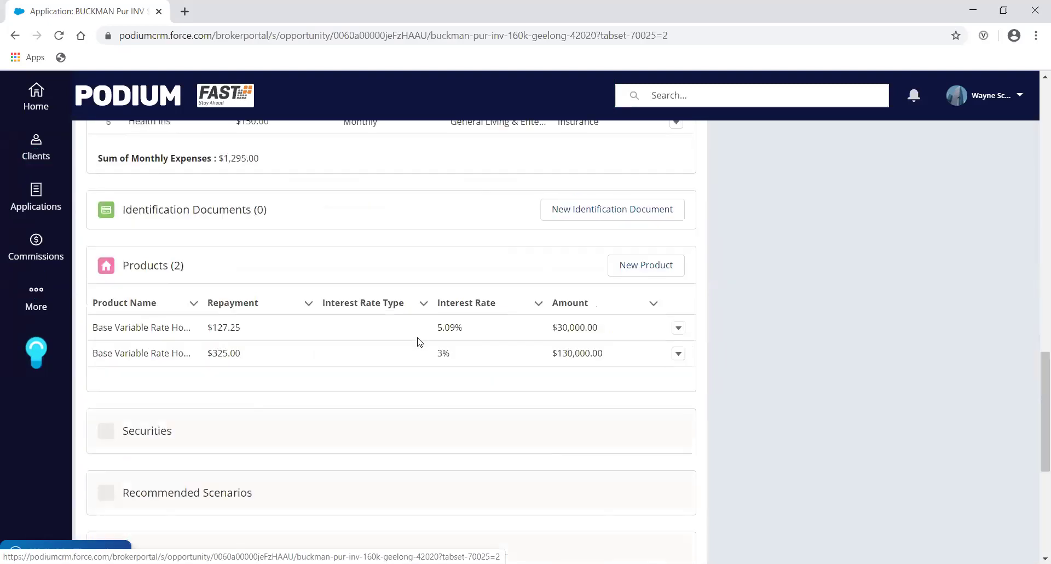
scroll(419, 342, "down", 4)
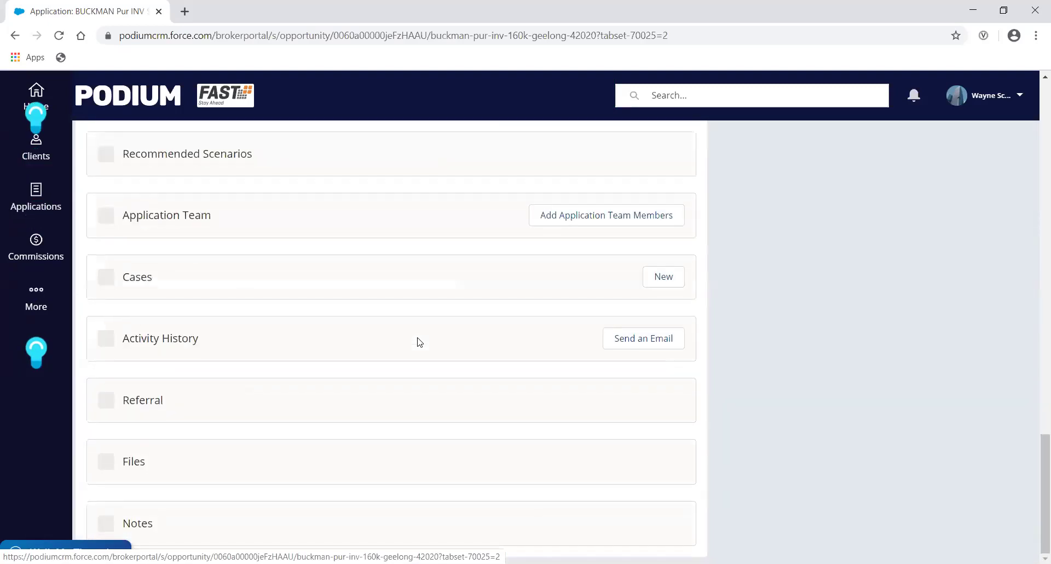
scroll(323, 470, "down", 4)
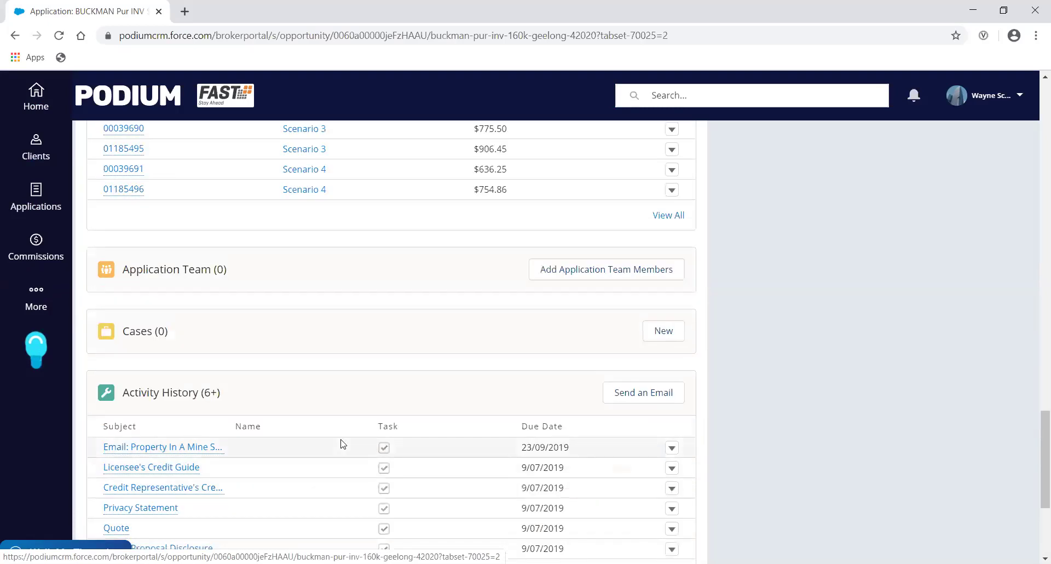
scroll(342, 444, "down", 5)
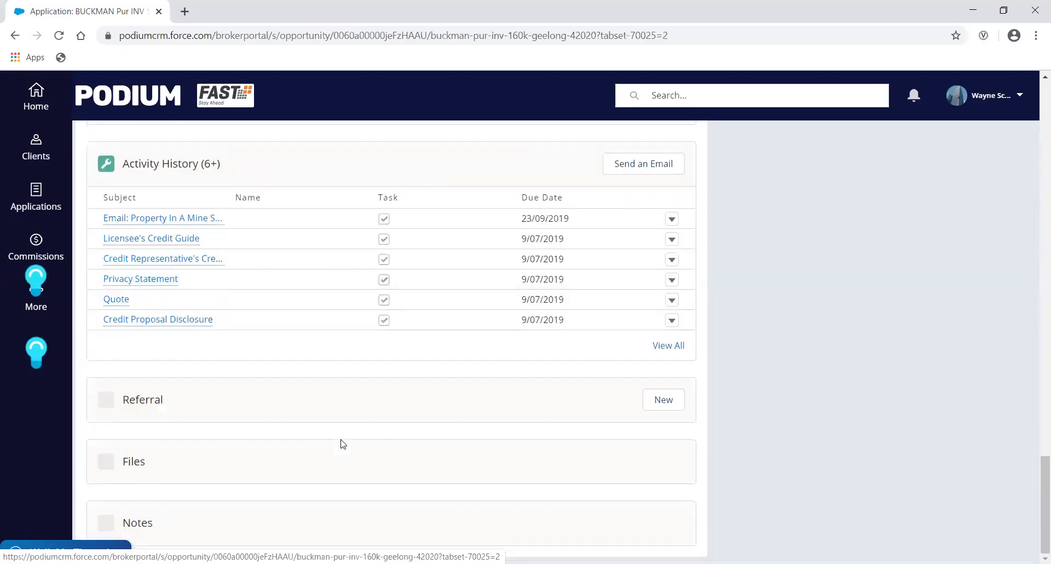
scroll(340, 440, "down", 3)
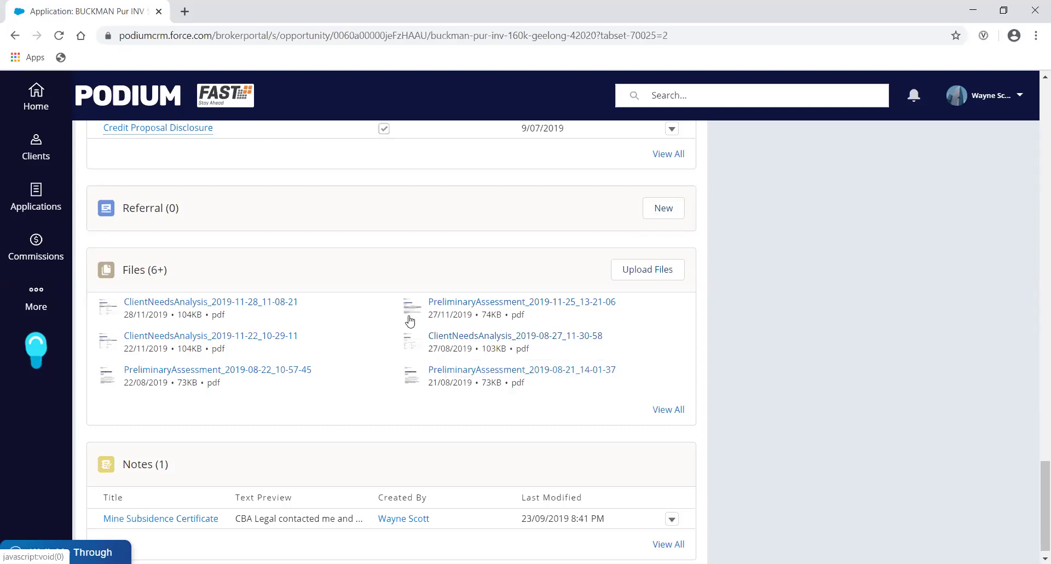
Return to the application's Process Checklist with the available broker tools
scroll(412, 319, "up", 3)
scroll(412, 319, "up", 15)
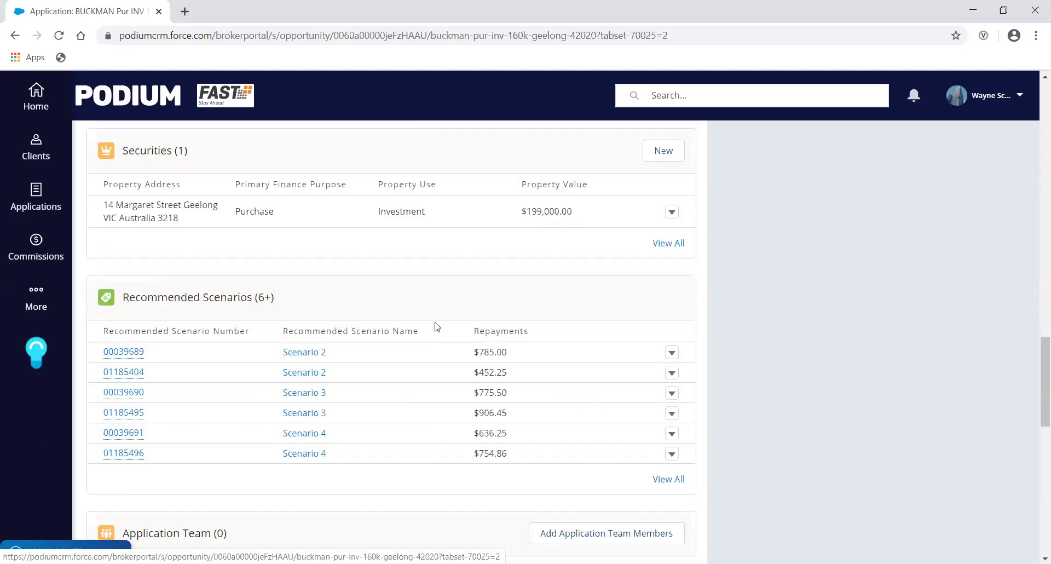
scroll(437, 327, "up", 10)
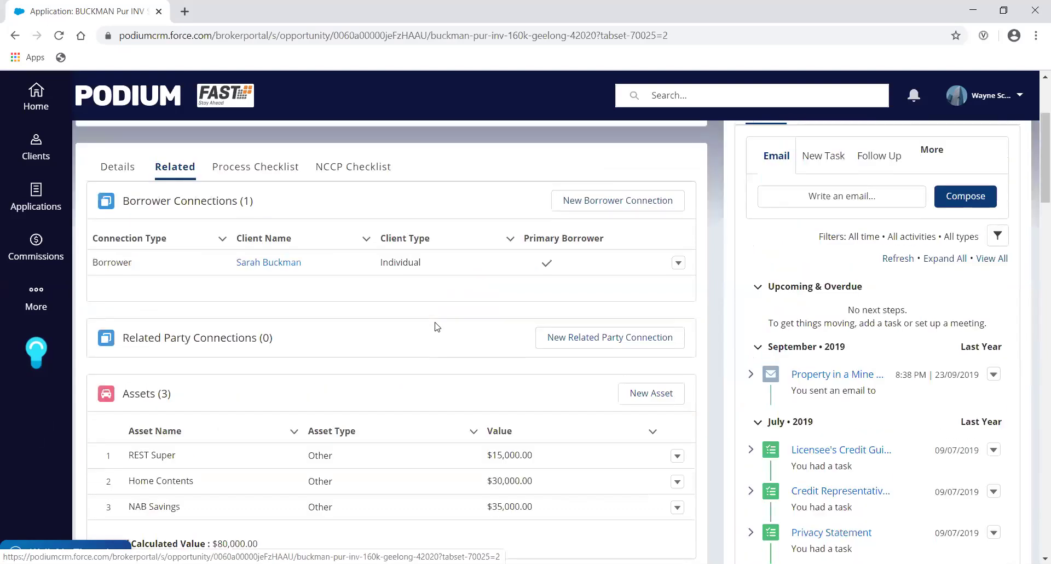
scroll(437, 327, "up", 3)
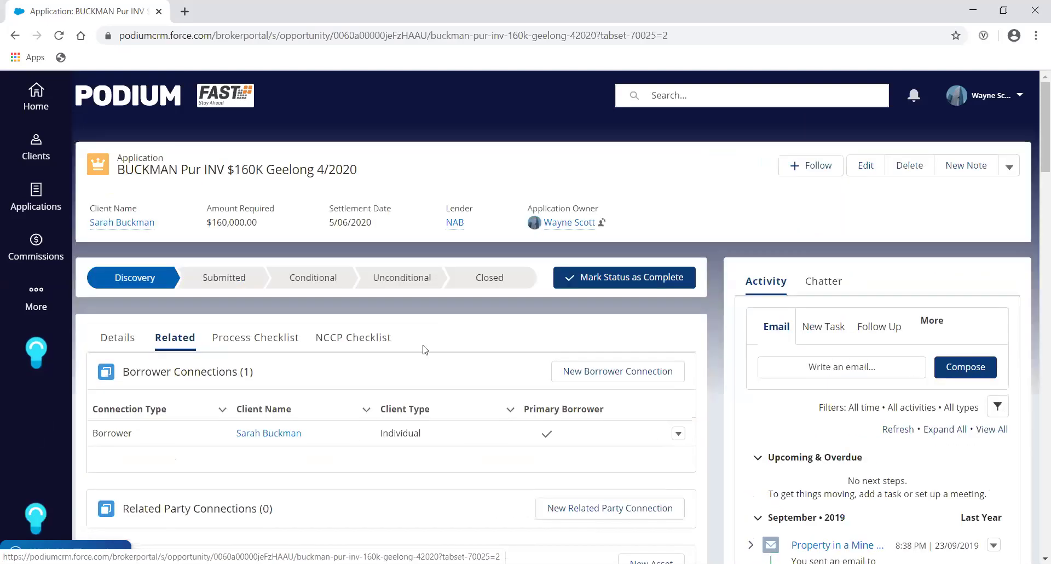
left_click(269, 338)
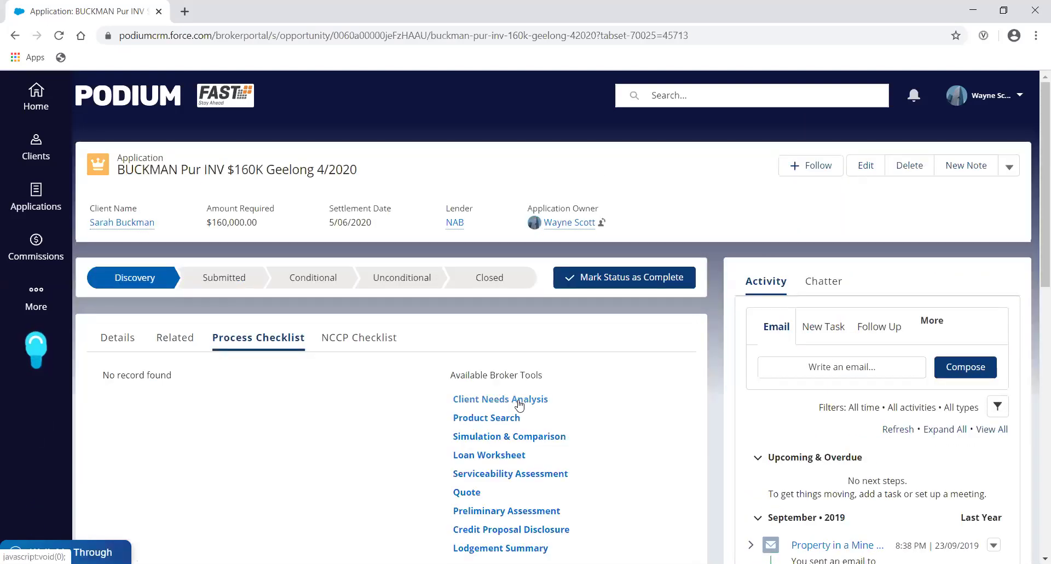